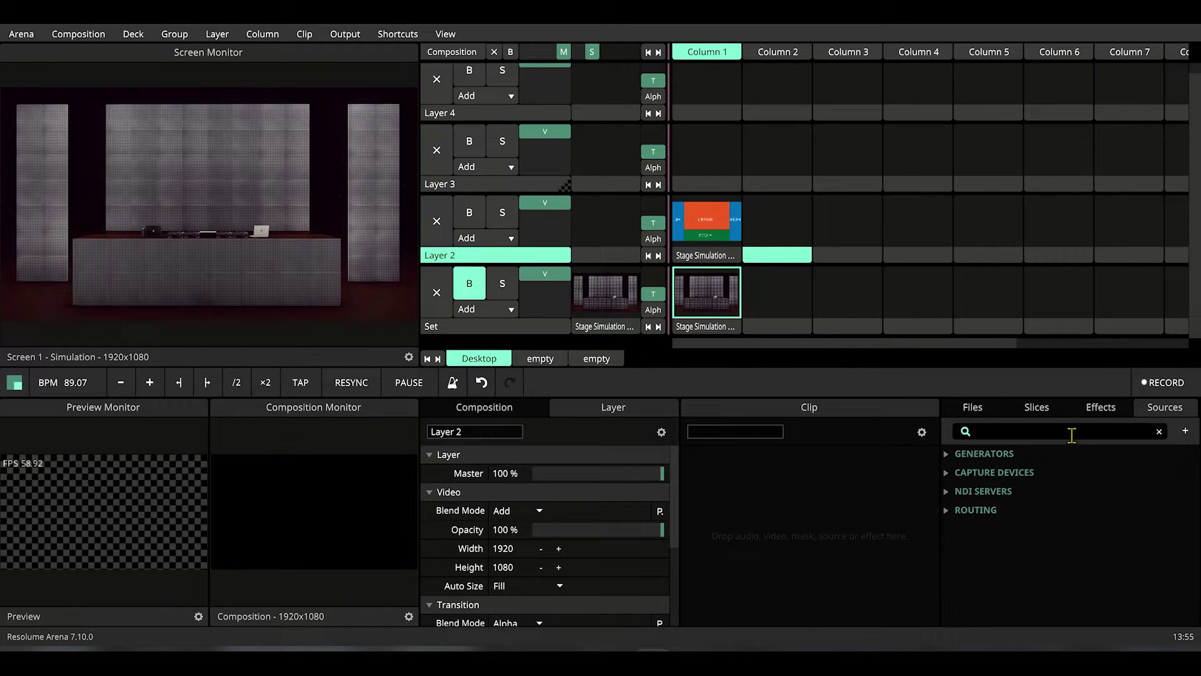
- Add a Solid Color clip to Layer 2, Column 2 and update its thumbnail to white
text(solid)
drag(978, 454, 782, 231)
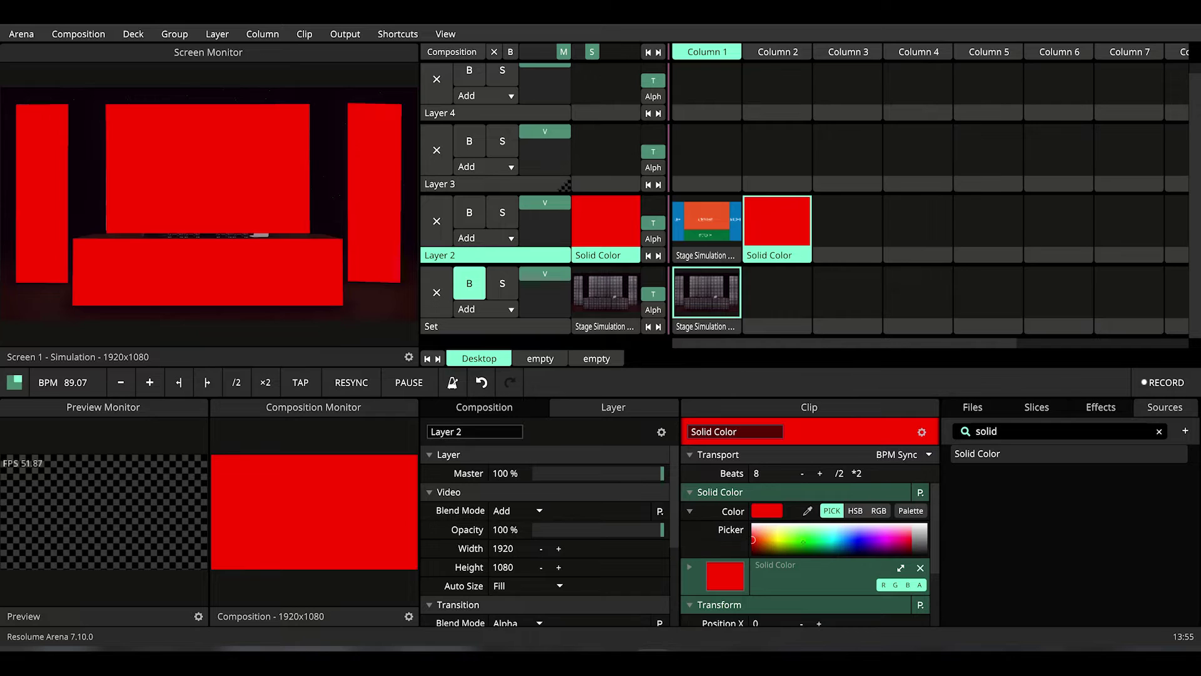
right_click(776, 238)
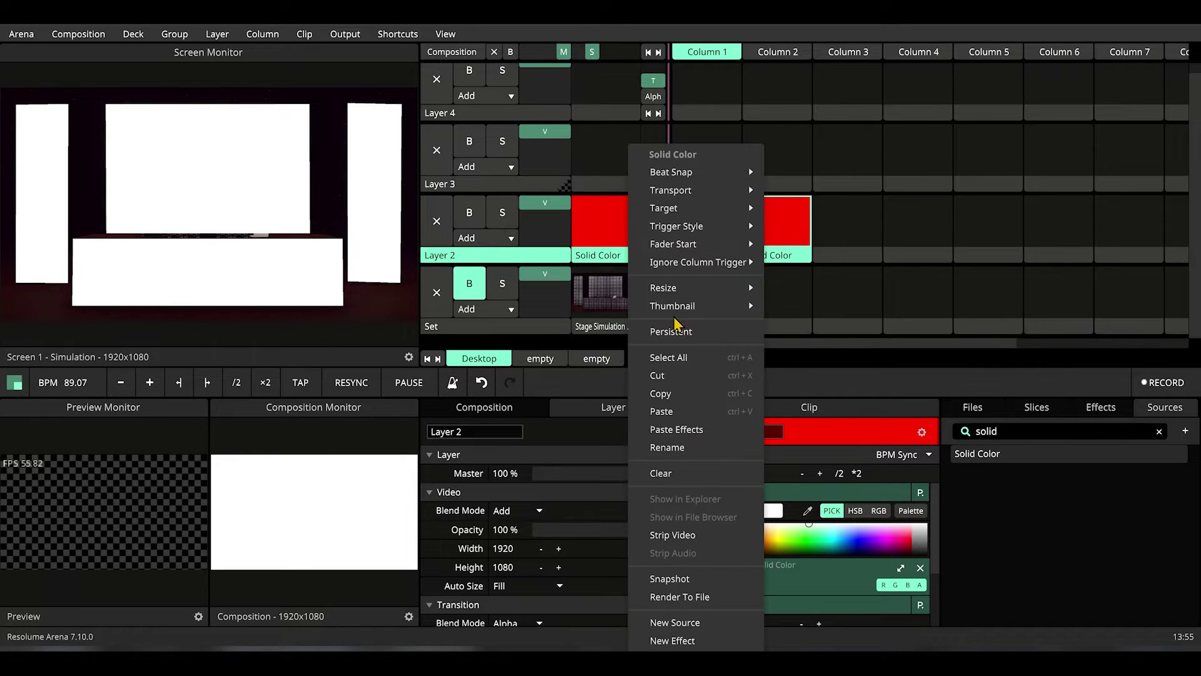
mouse_move(682, 306)
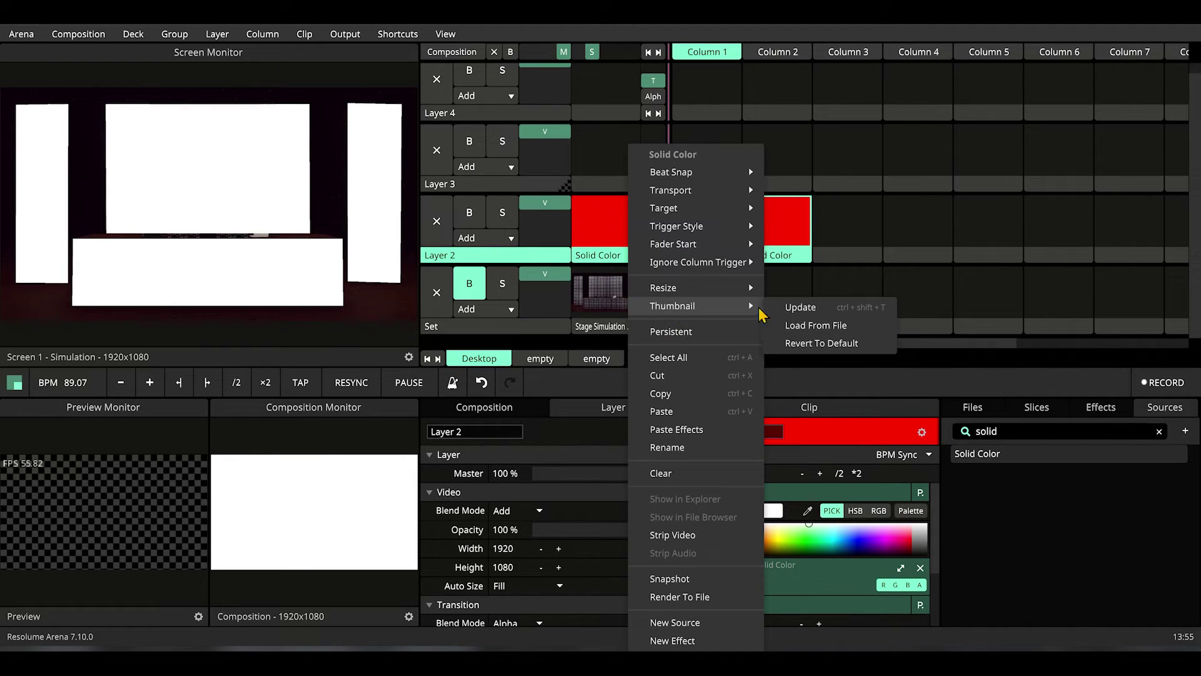
click(807, 304)
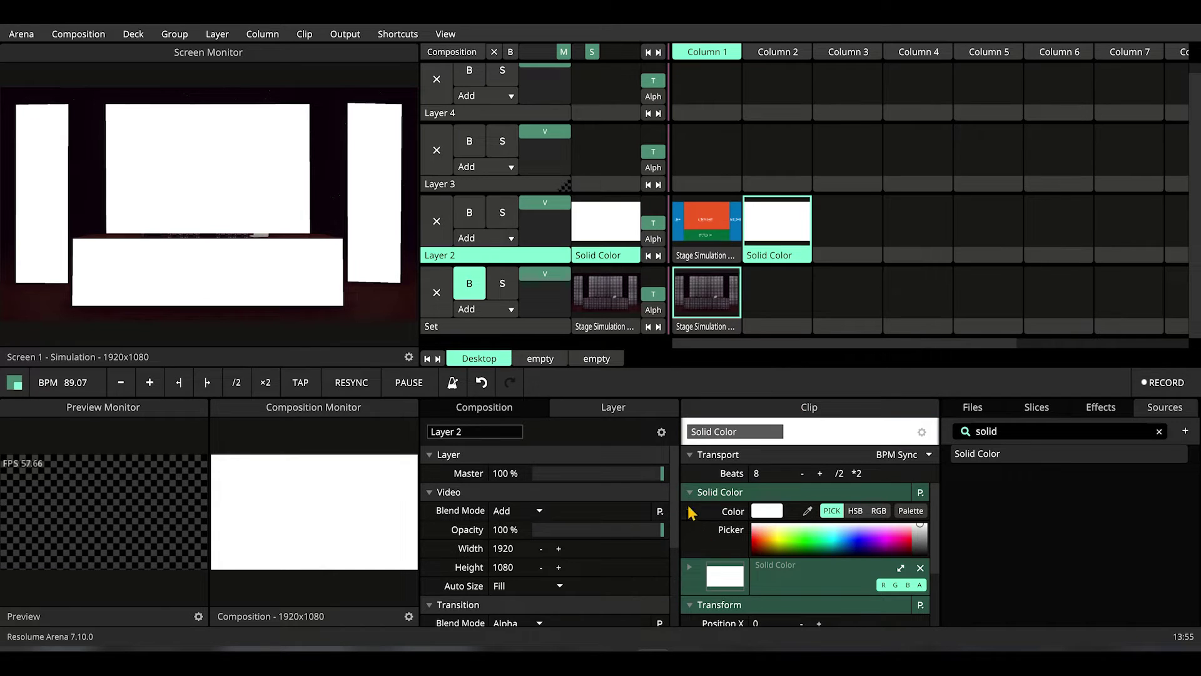
- Expand the Solid Color source's settings row
click(692, 566)
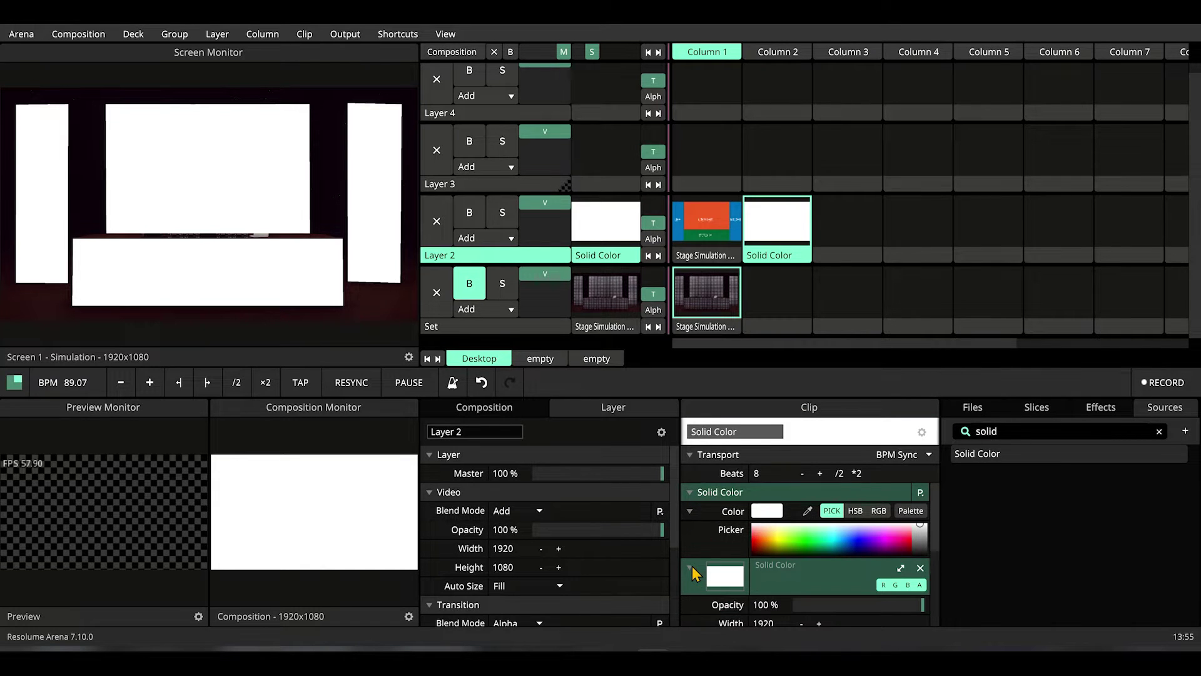
scroll(692, 566, down, 2)
scroll(706, 548, up, 2)
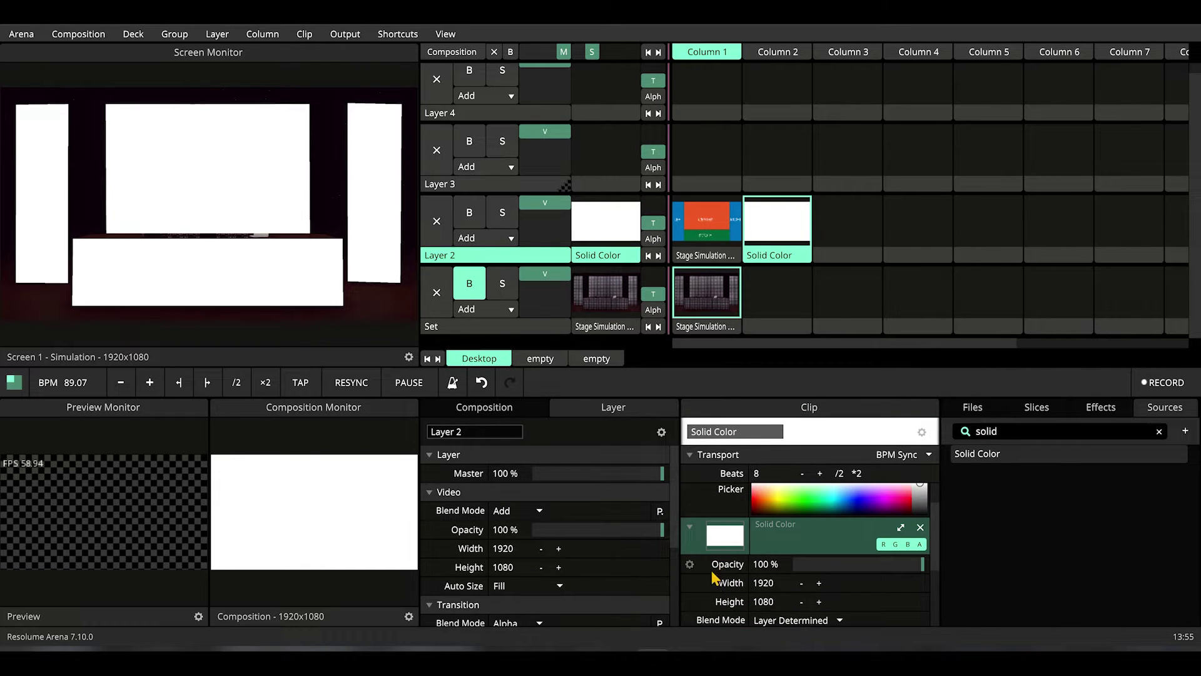
- Animate the source opacity on a reversed 0.15-second Timeline set to Play Once & Hold
click(690, 564)
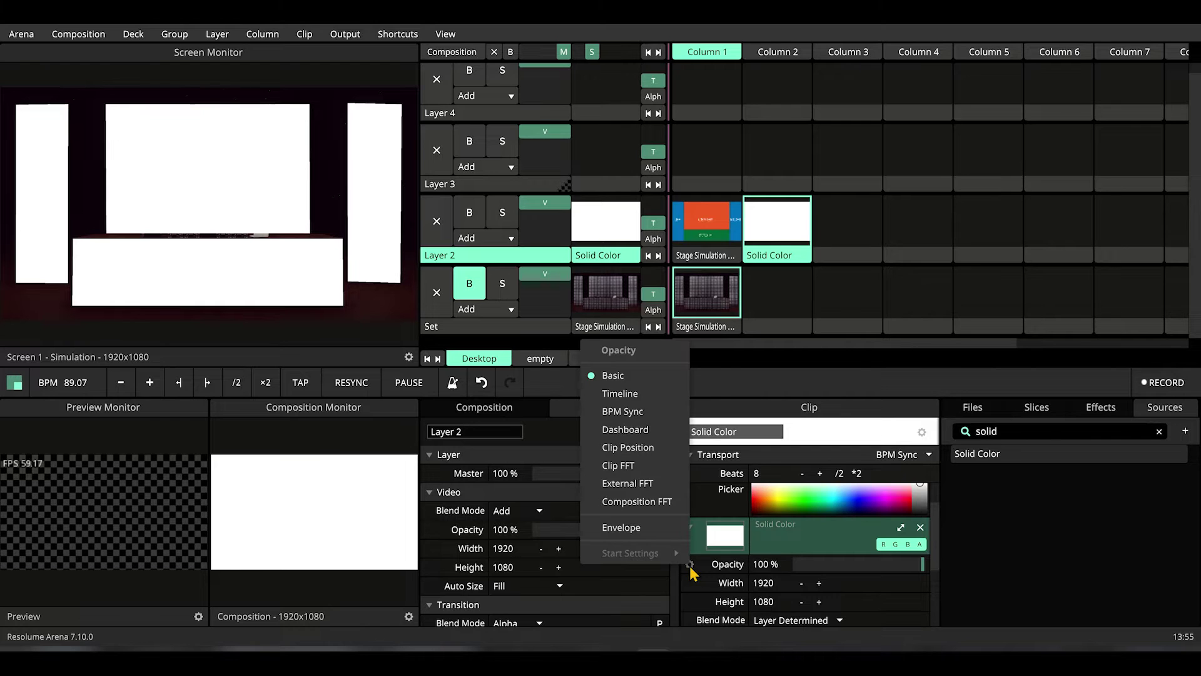
click(626, 399)
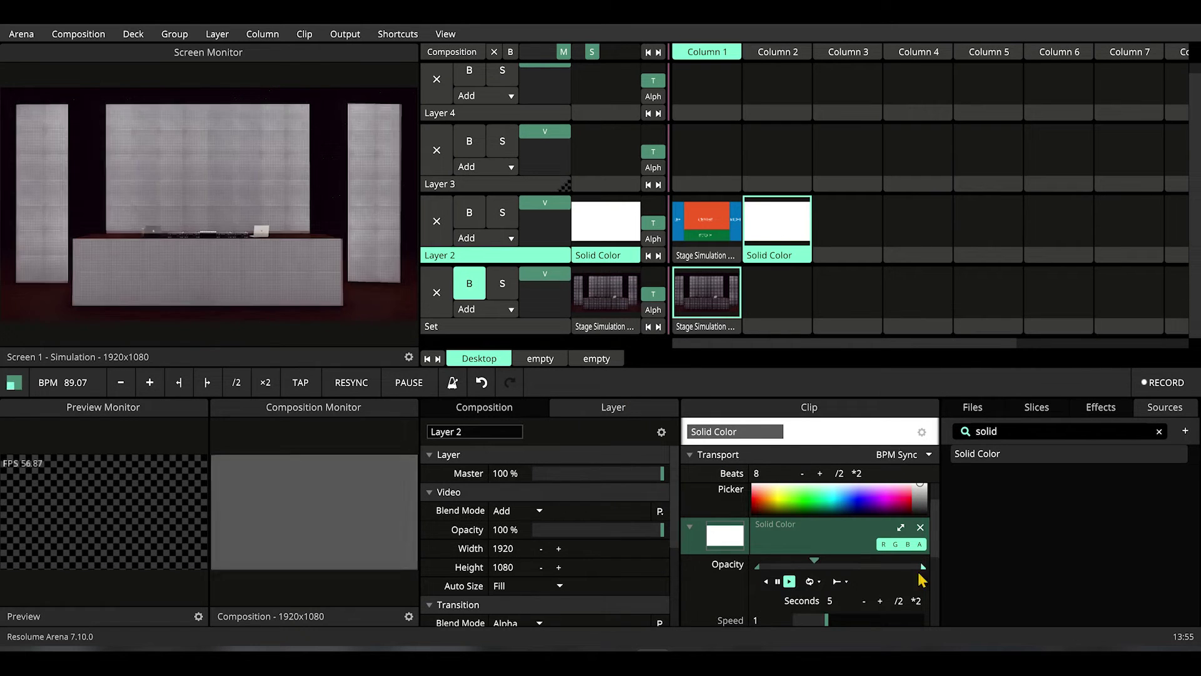
scroll(917, 569, down, 1)
click(765, 541)
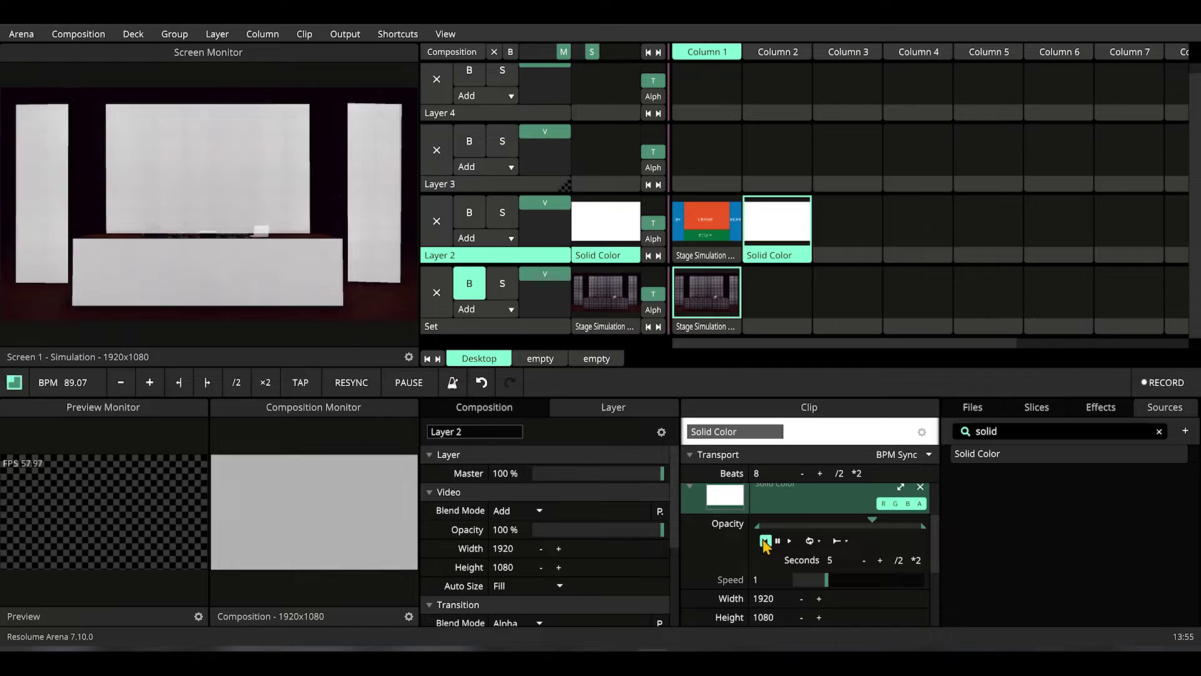
double_click(830, 560)
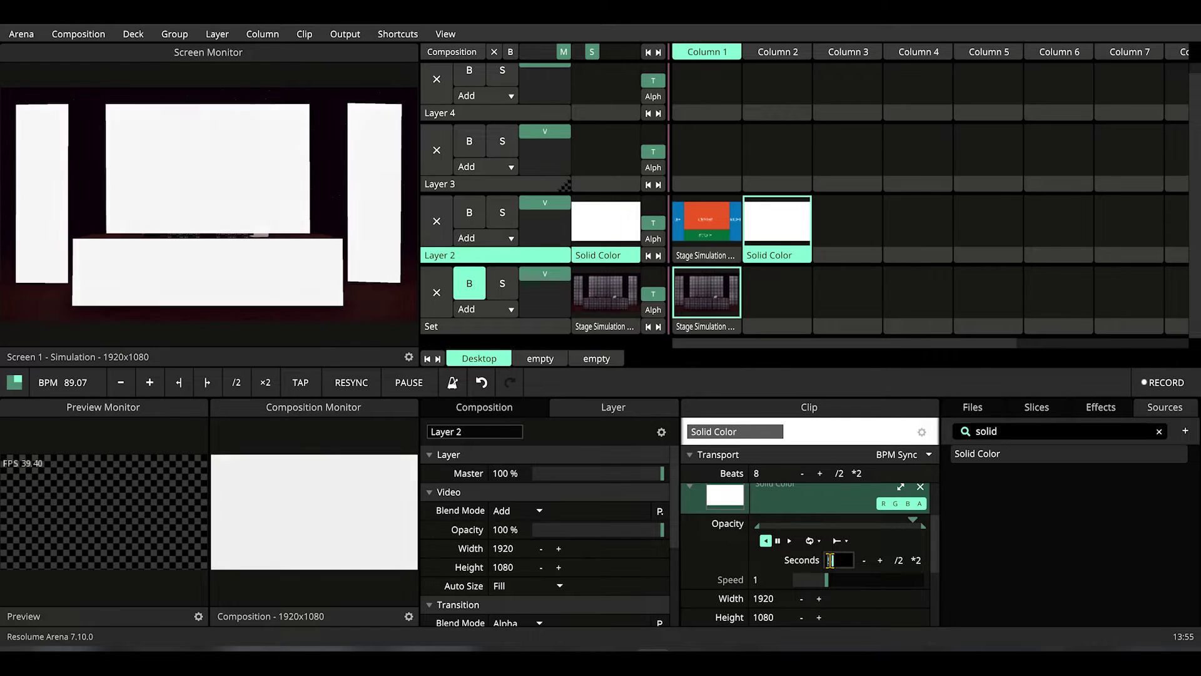
text(0.1)
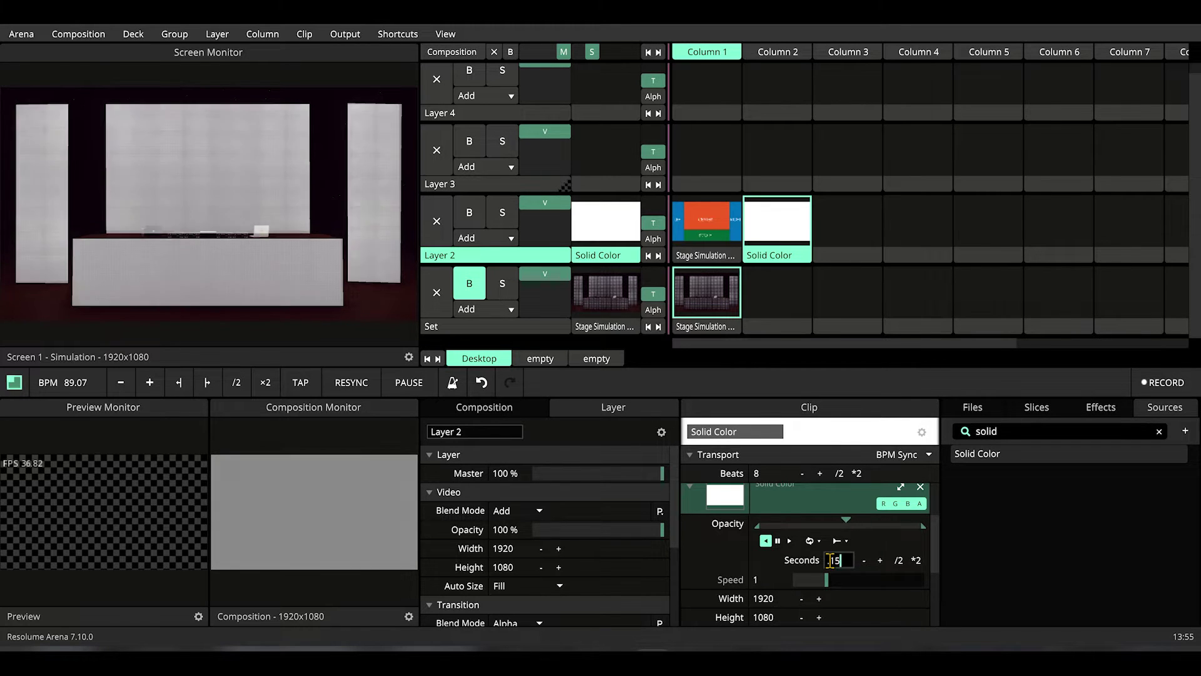
key(Return)
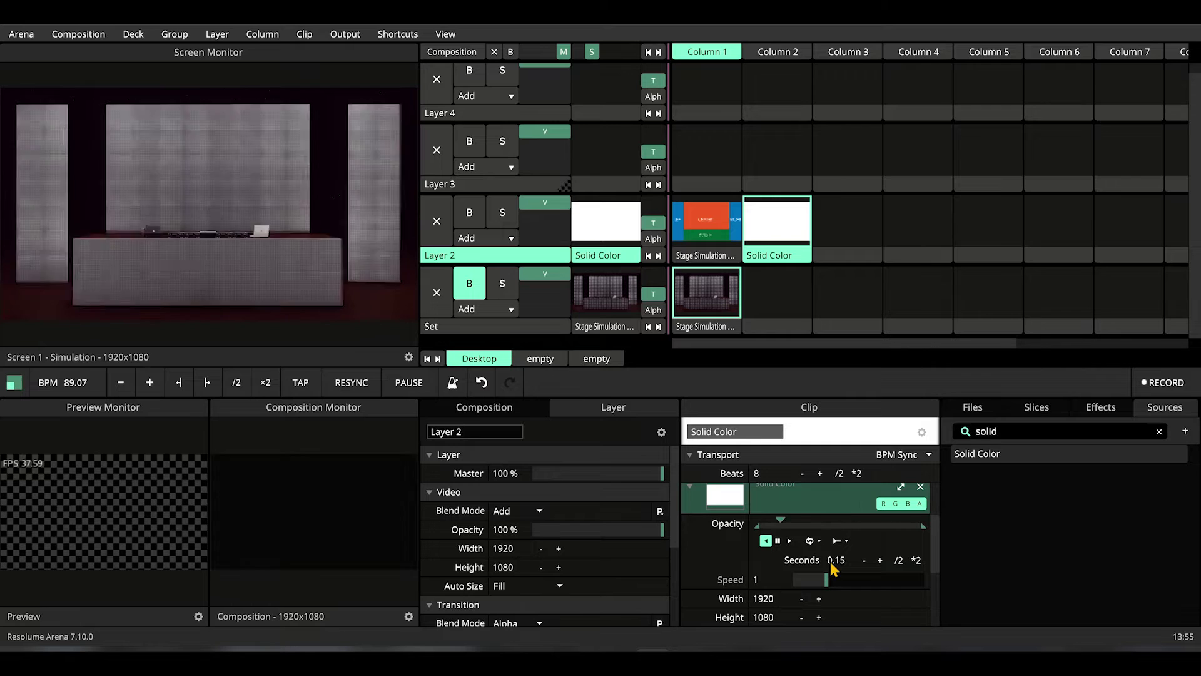
click(813, 542)
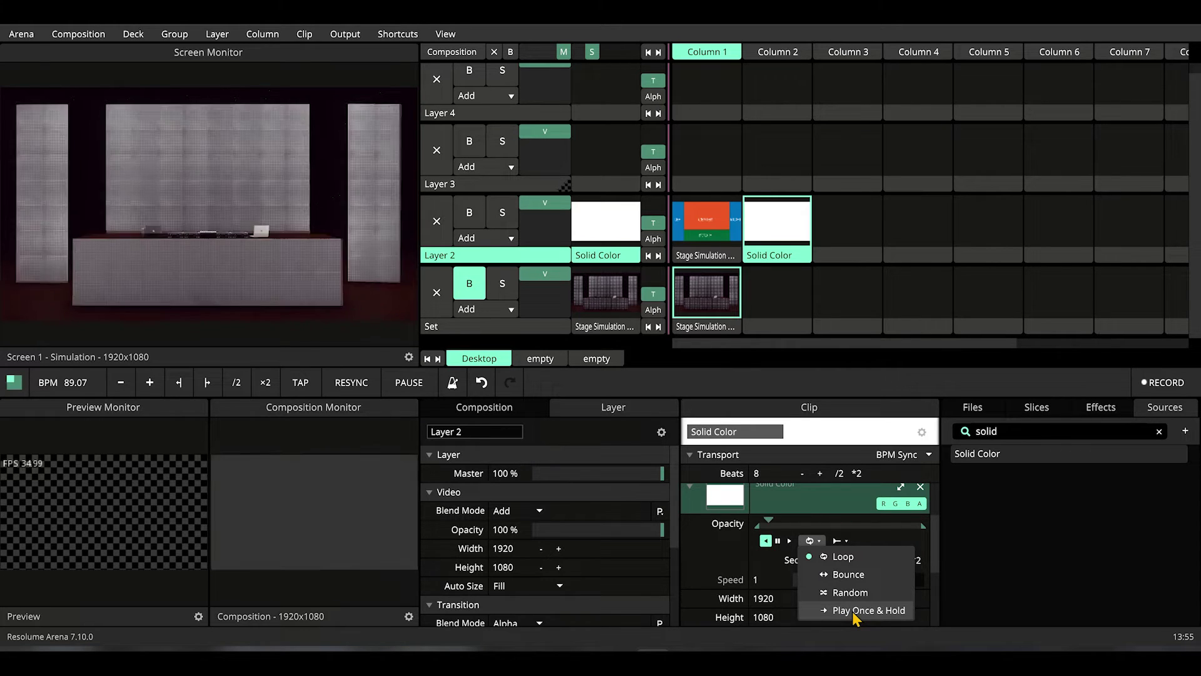
click(855, 612)
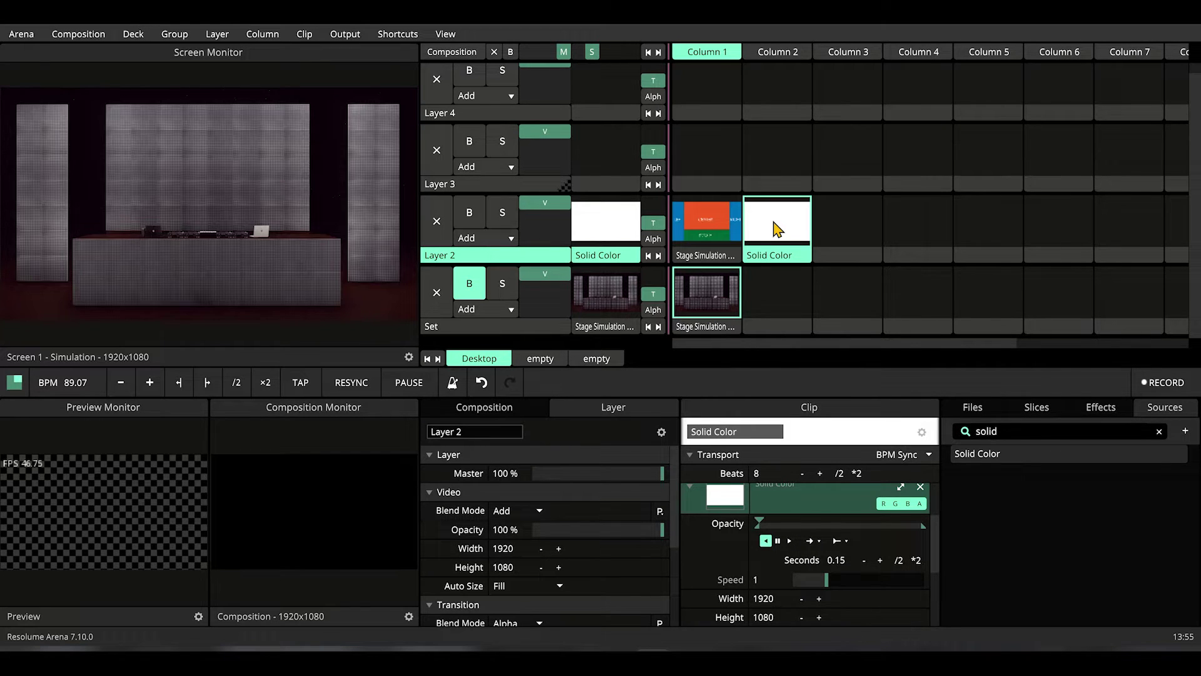
- Retrigger the clip to test the flash, then pause the animation with opacity at full
click(776, 228)
click(774, 230)
click(778, 540)
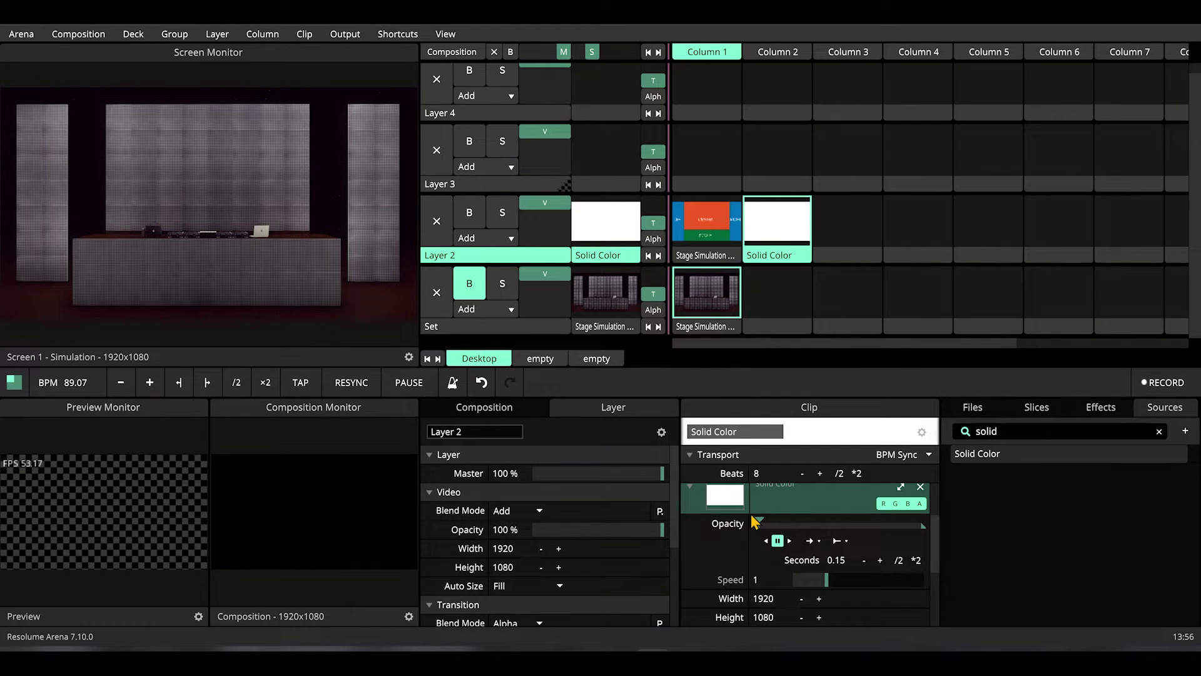
drag(759, 525, 913, 525)
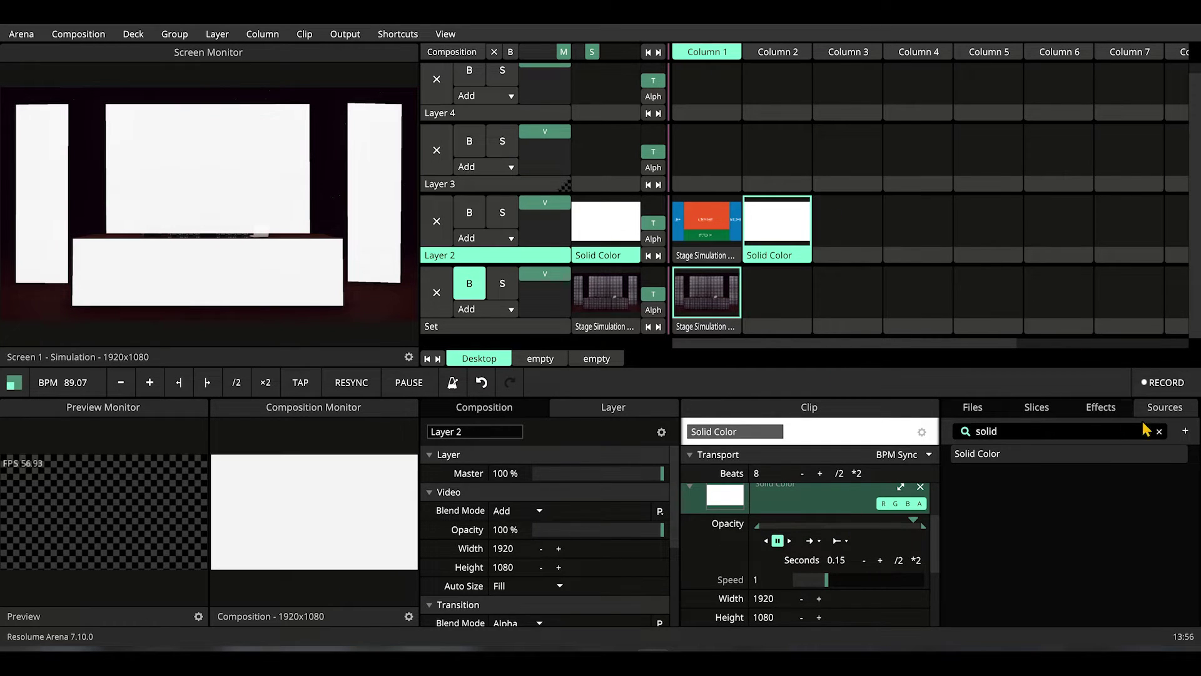
- Rename the clip 'Slam' and paste a copy into Layer 2, Column 3
double_click(746, 432)
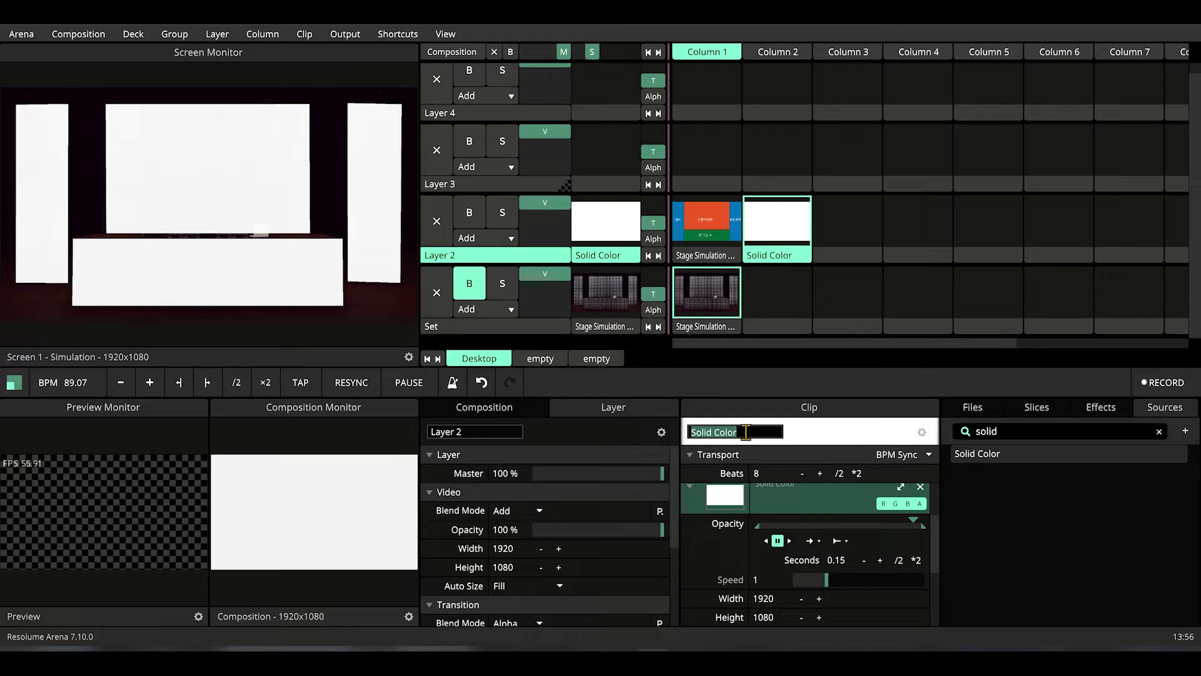
text(Slam)
click(1037, 406)
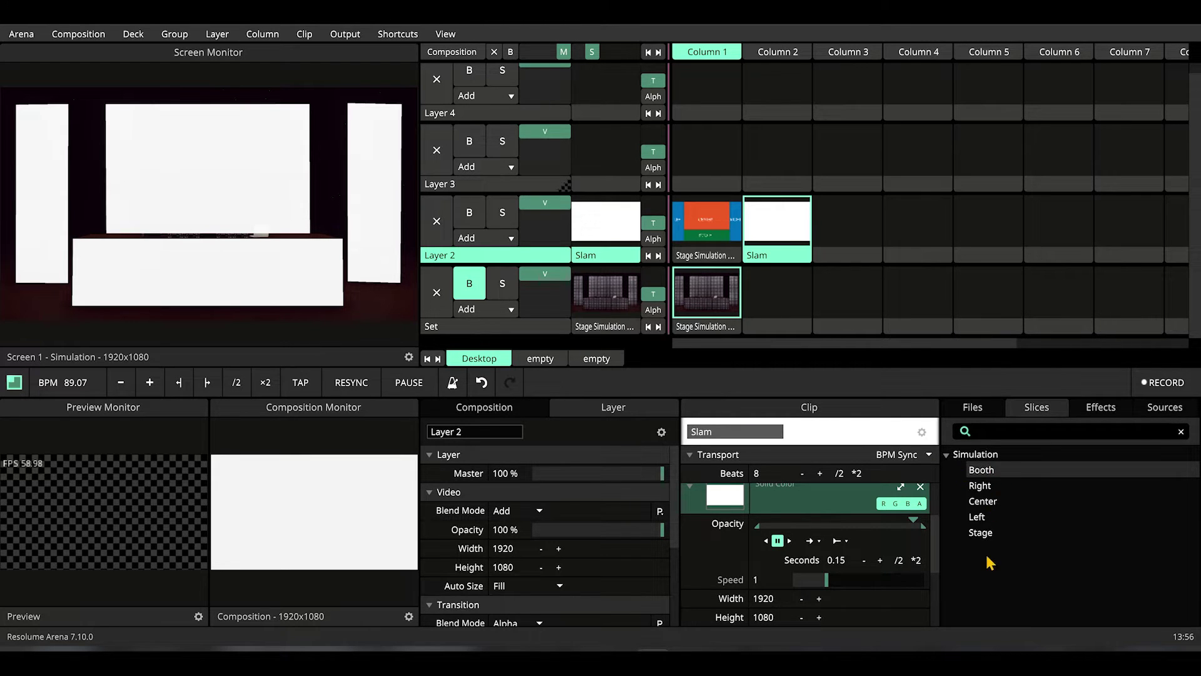
key(ctrl+z)
click(836, 256)
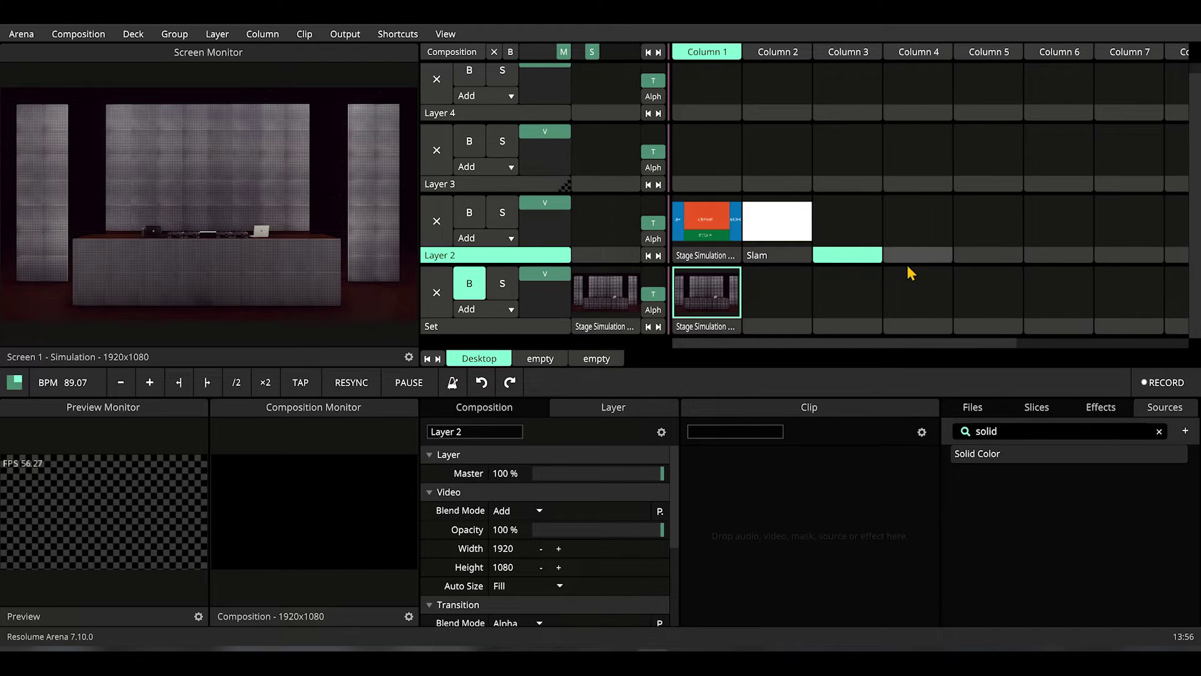
key(ctrl+v)
key(ctrl+v)
key(ctrl+v)
key(ctrl+v)
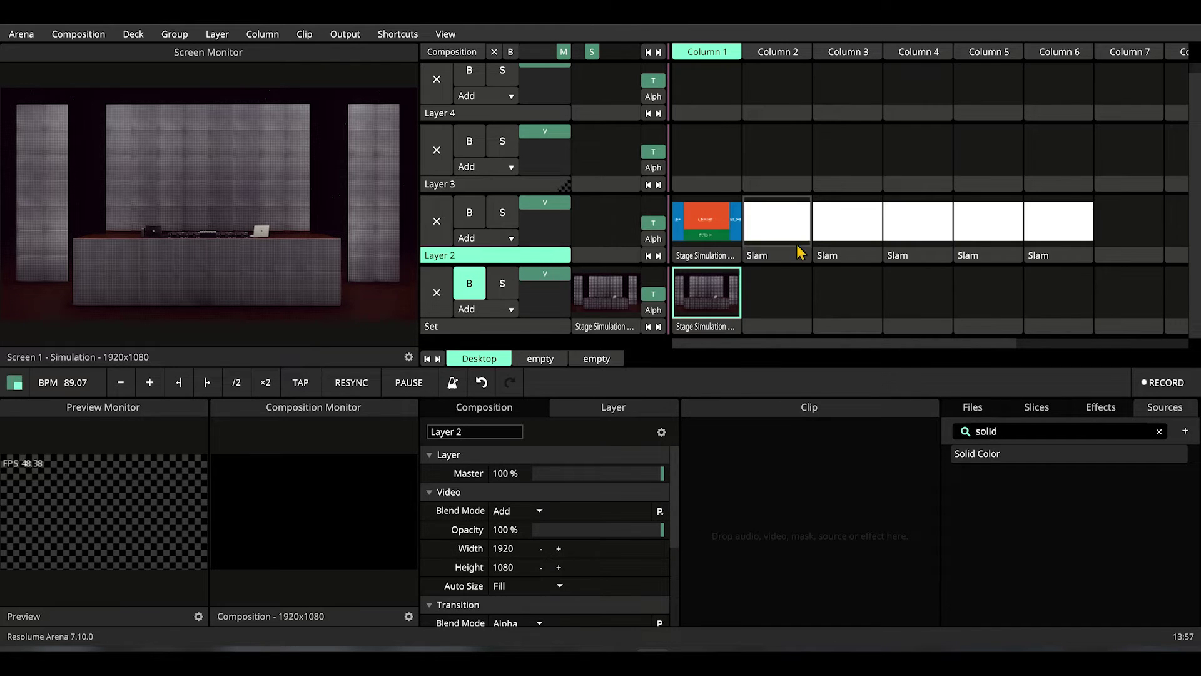
- Select the Column 2 Slam clip and show the Slices tab's Simulation slice list
click(771, 260)
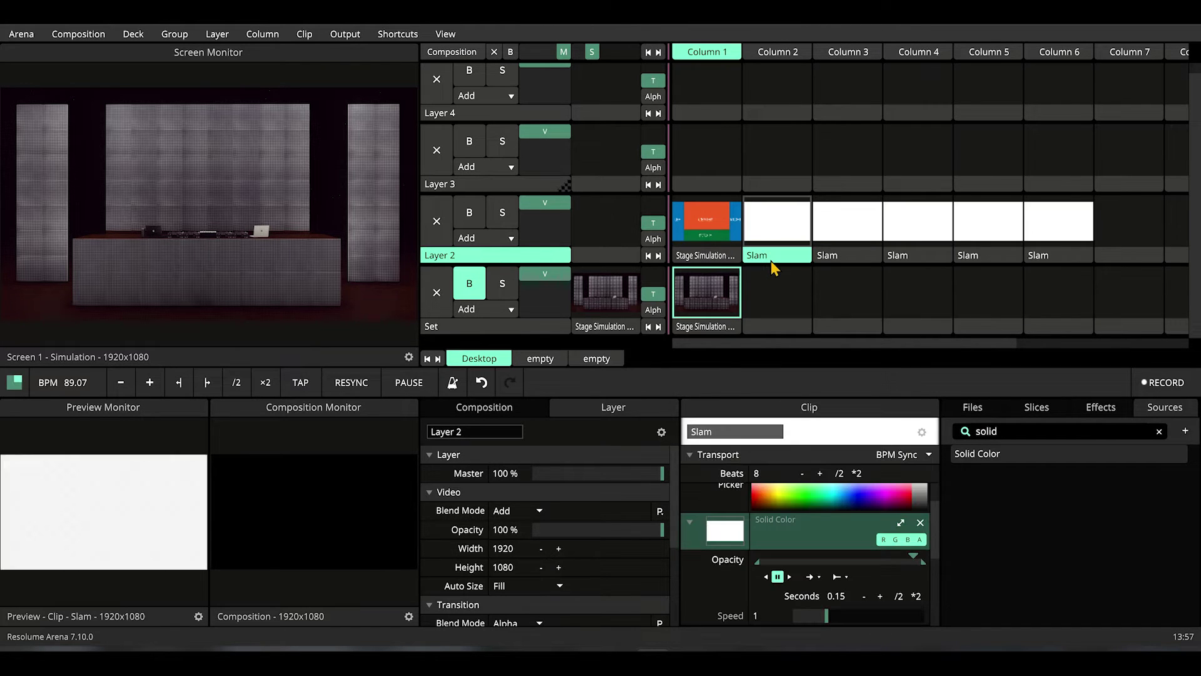
click(1041, 416)
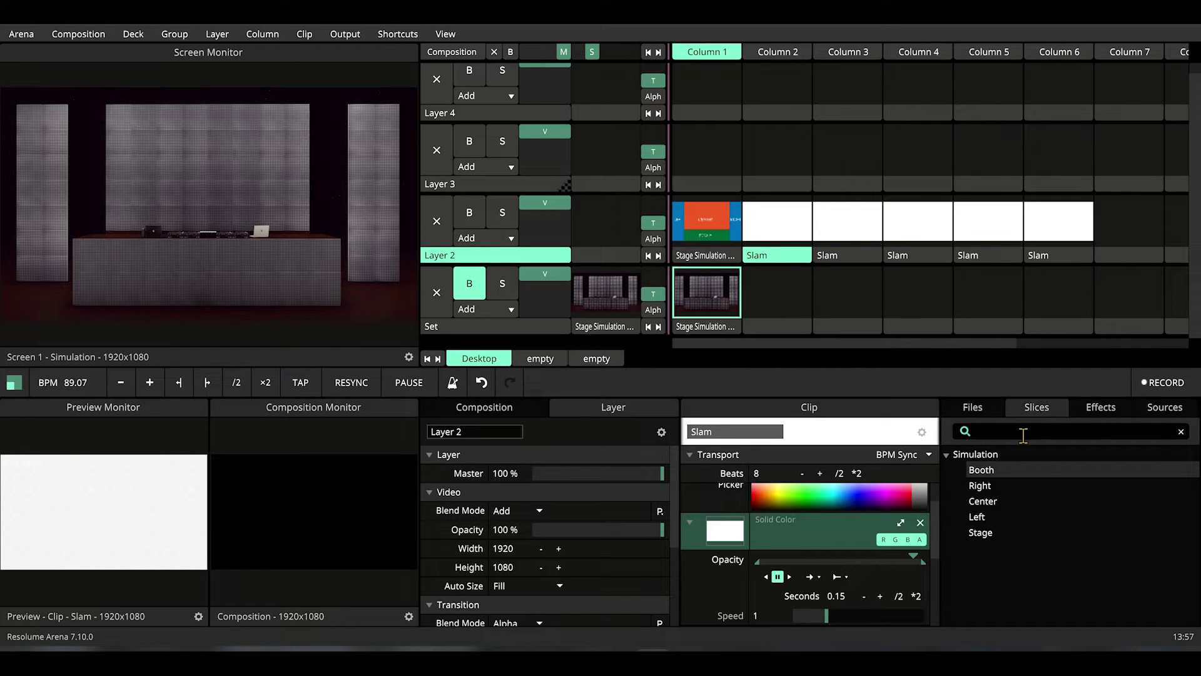
click(445, 34)
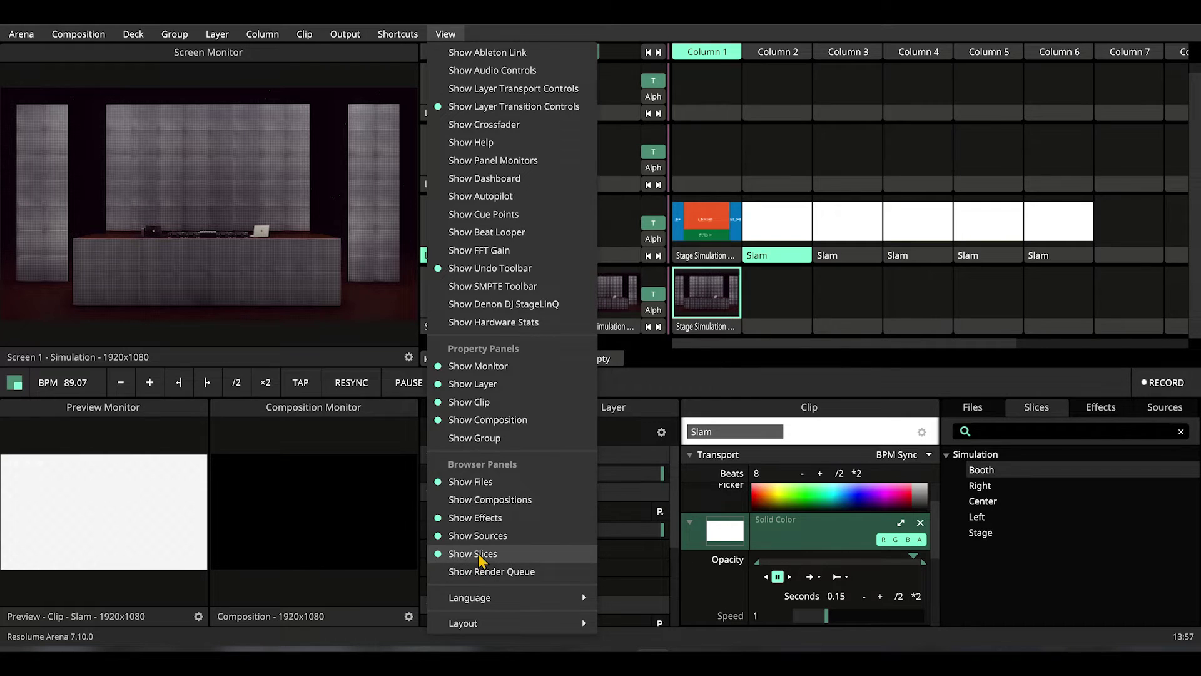
click(1030, 568)
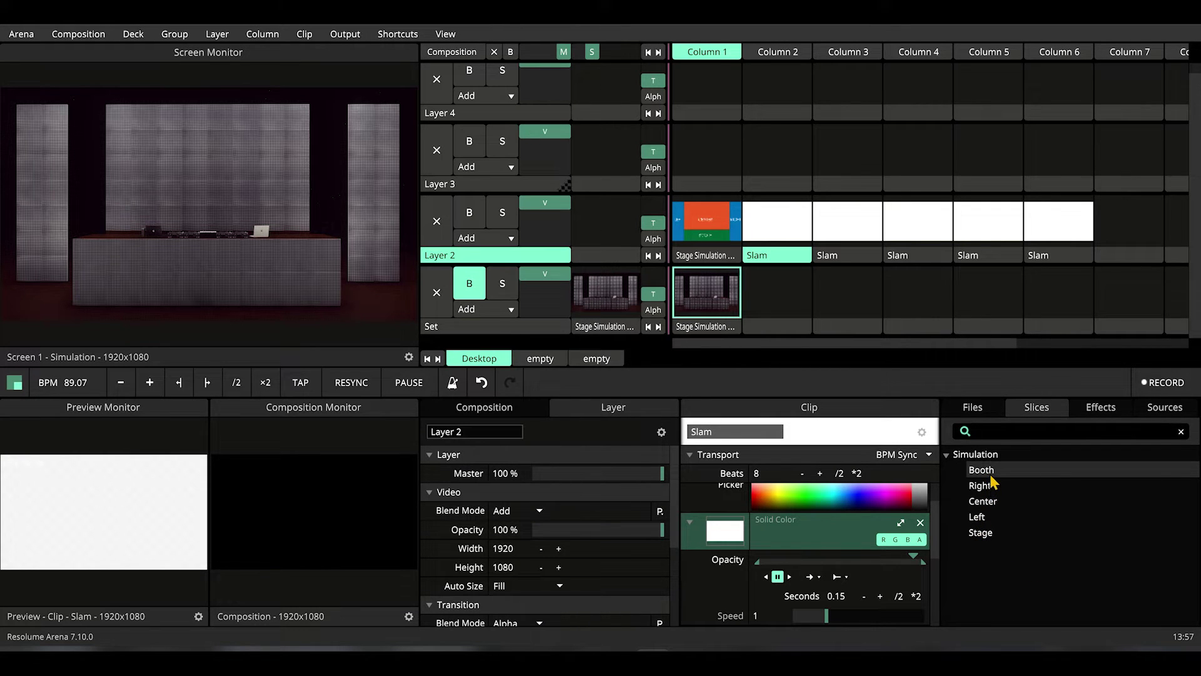
click(981, 517)
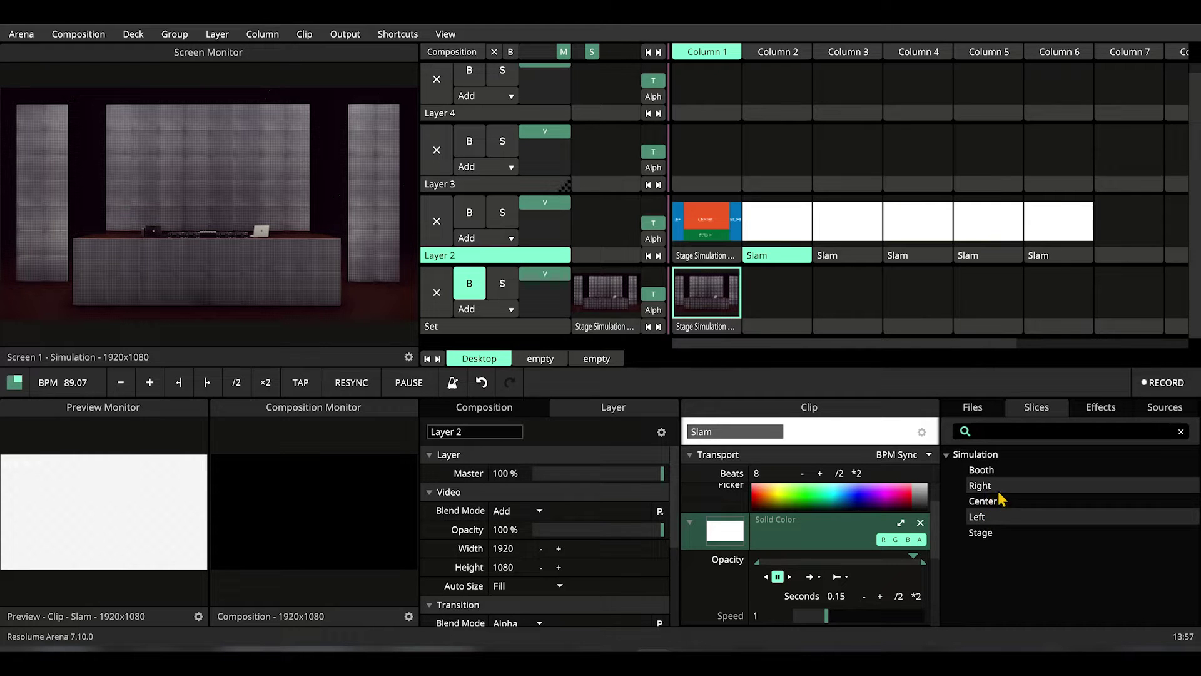
- Drop the Right slice onto the Column 2 Slam clip as a mask, undoing the stray slice transform
drag(991, 485, 778, 238)
scroll(897, 587, down, 4)
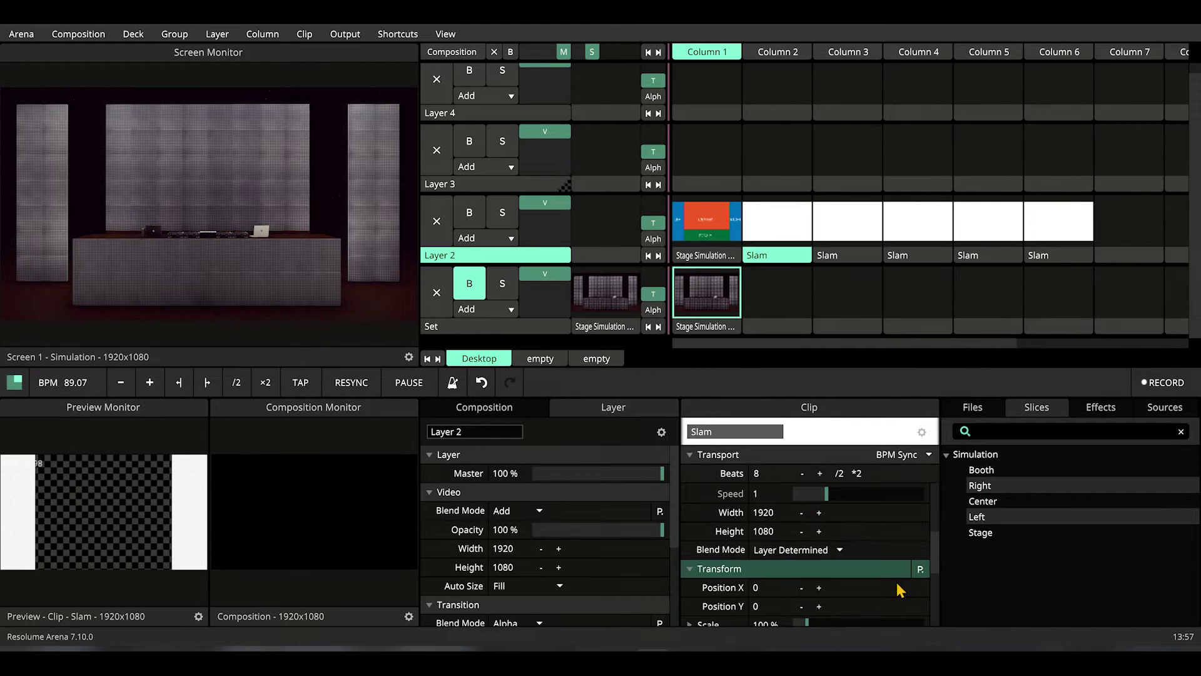
scroll(898, 588, down, 5)
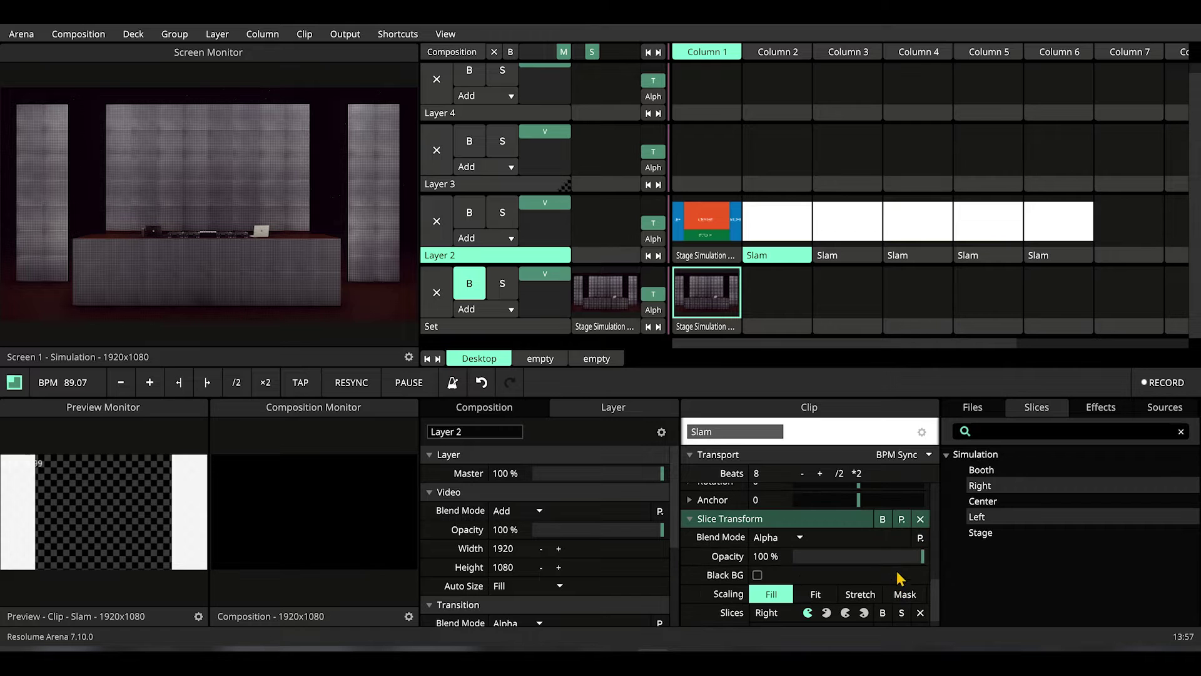
click(909, 596)
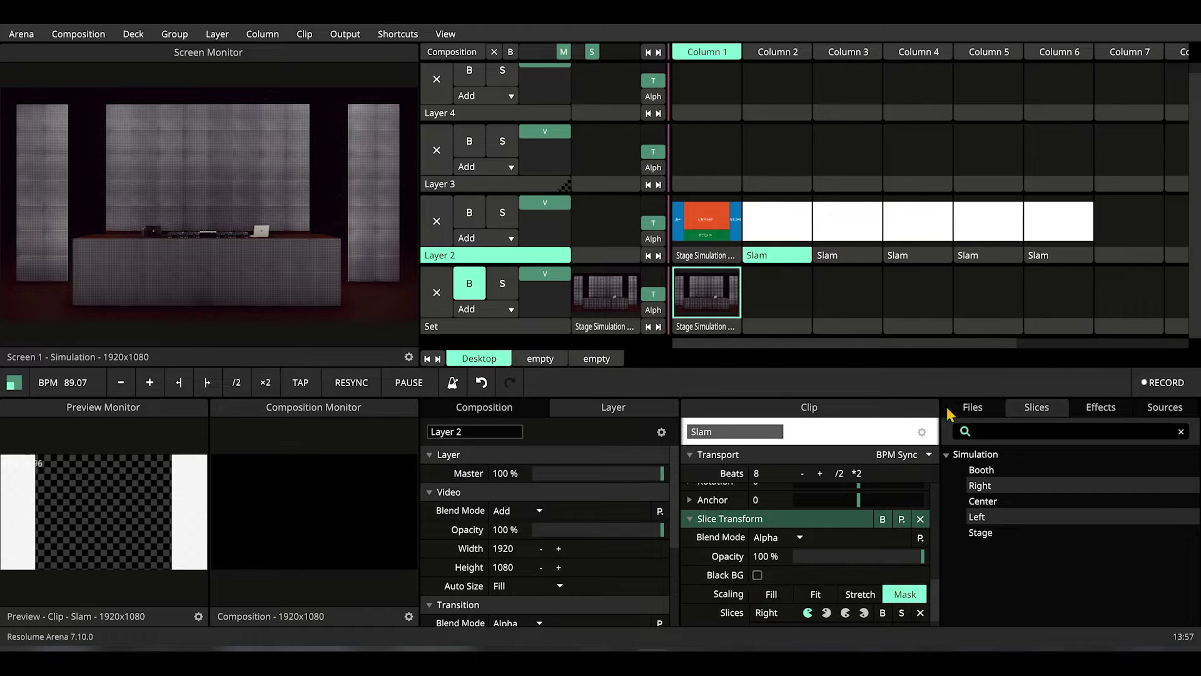
key(ctrl+z)
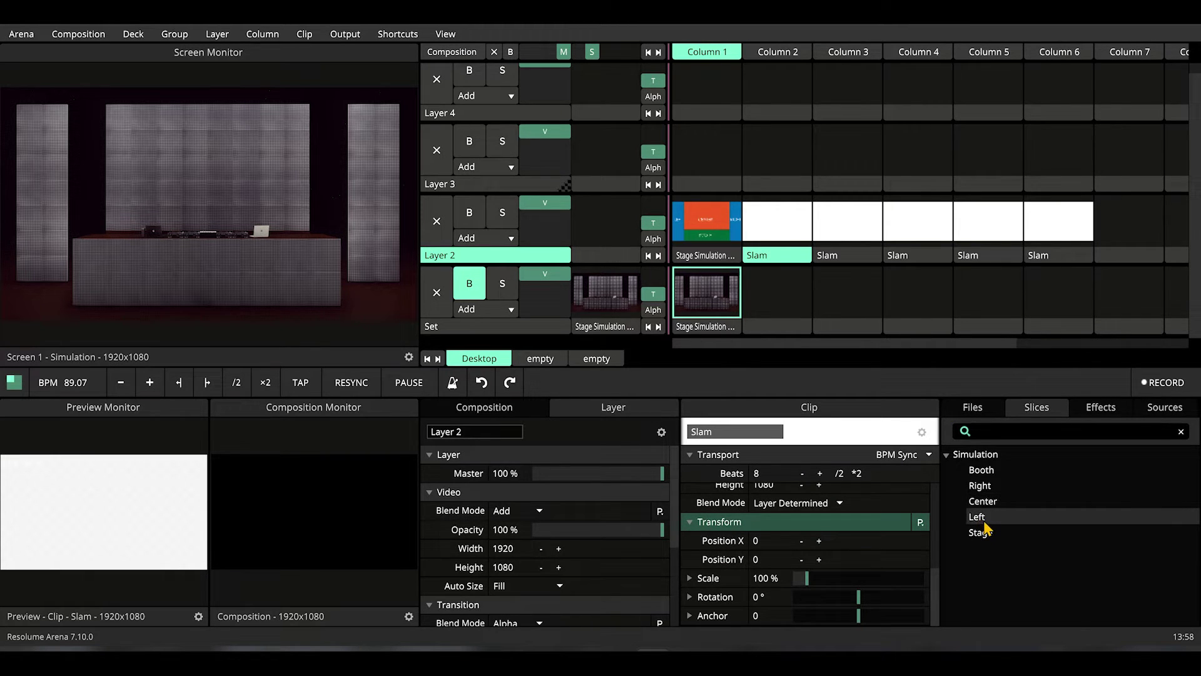
- Mask the Slam clips with slices: a stage slice, Center (Column 3), Right (Column 4), Booth (Column 5), and Column 6
drag(985, 529, 782, 225)
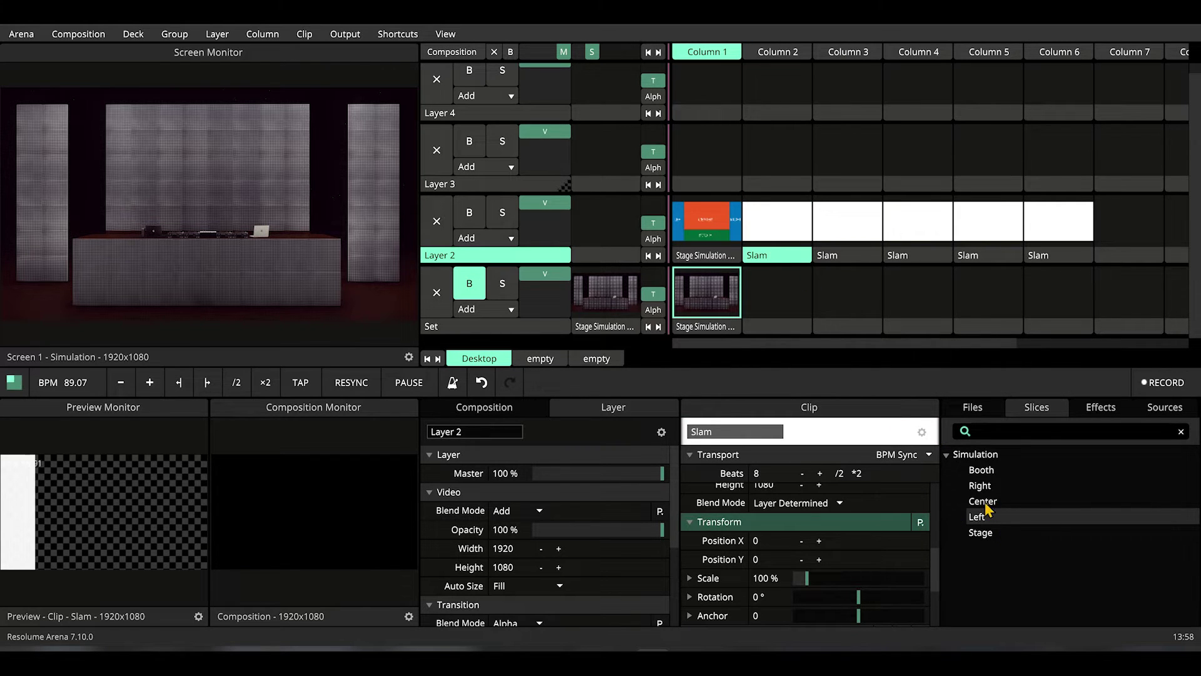
drag(995, 504, 851, 247)
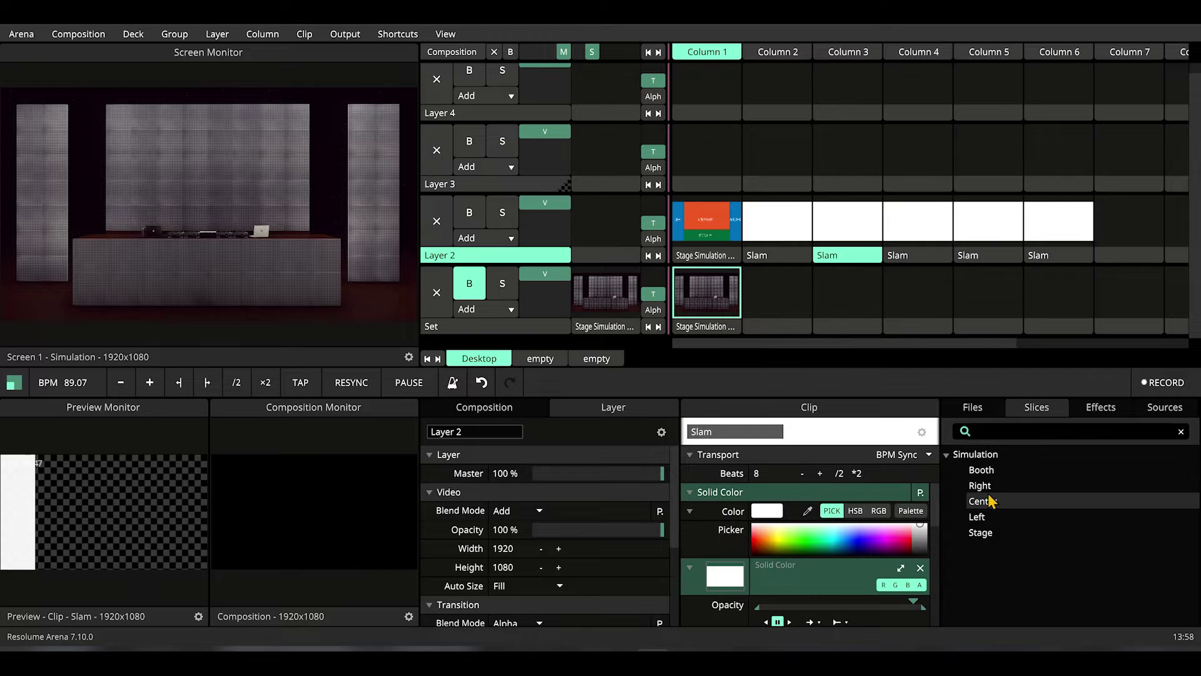
drag(984, 487, 932, 247)
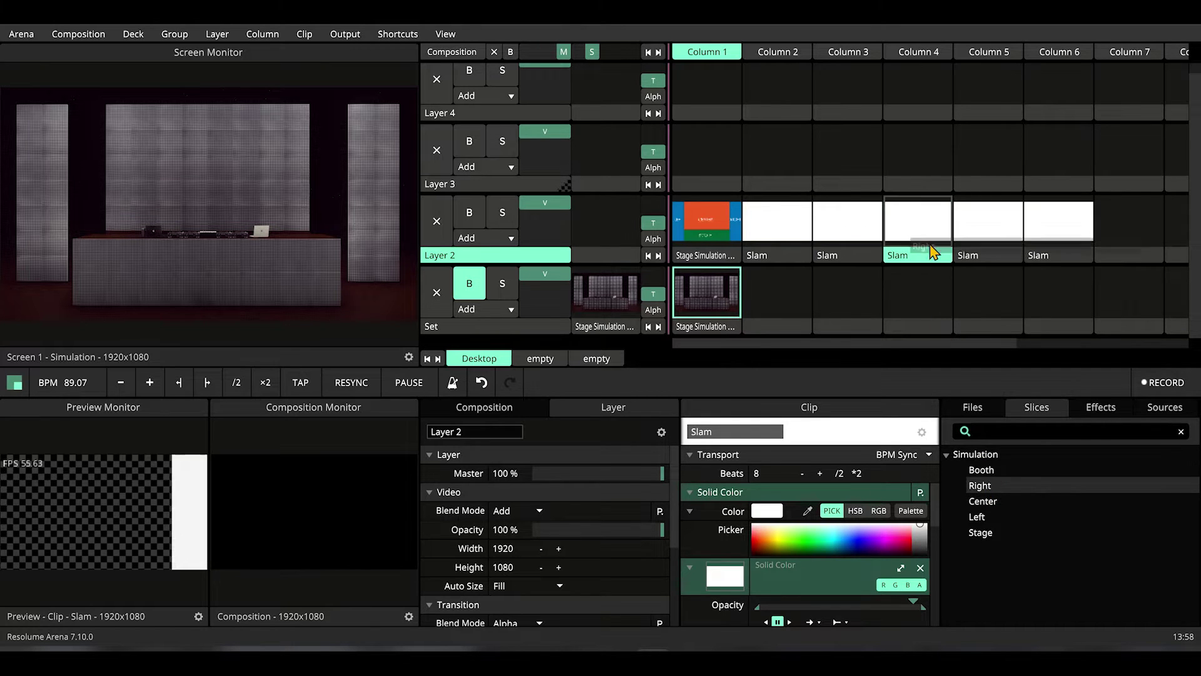
drag(981, 470, 1018, 255)
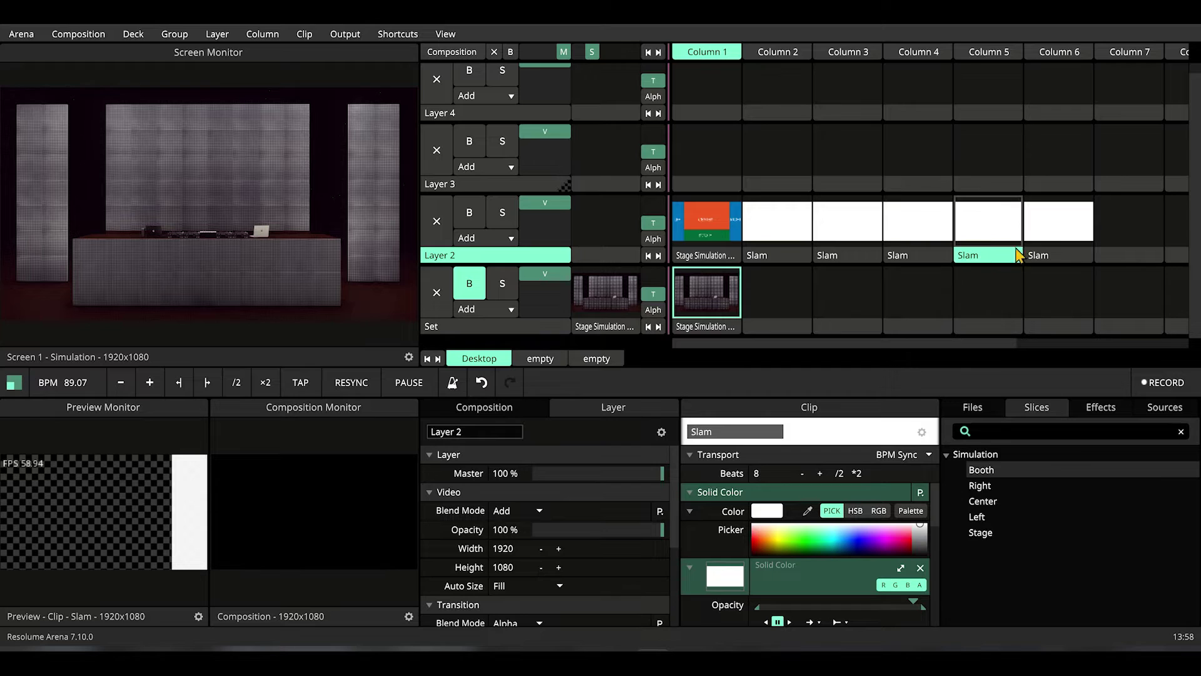
click(1050, 258)
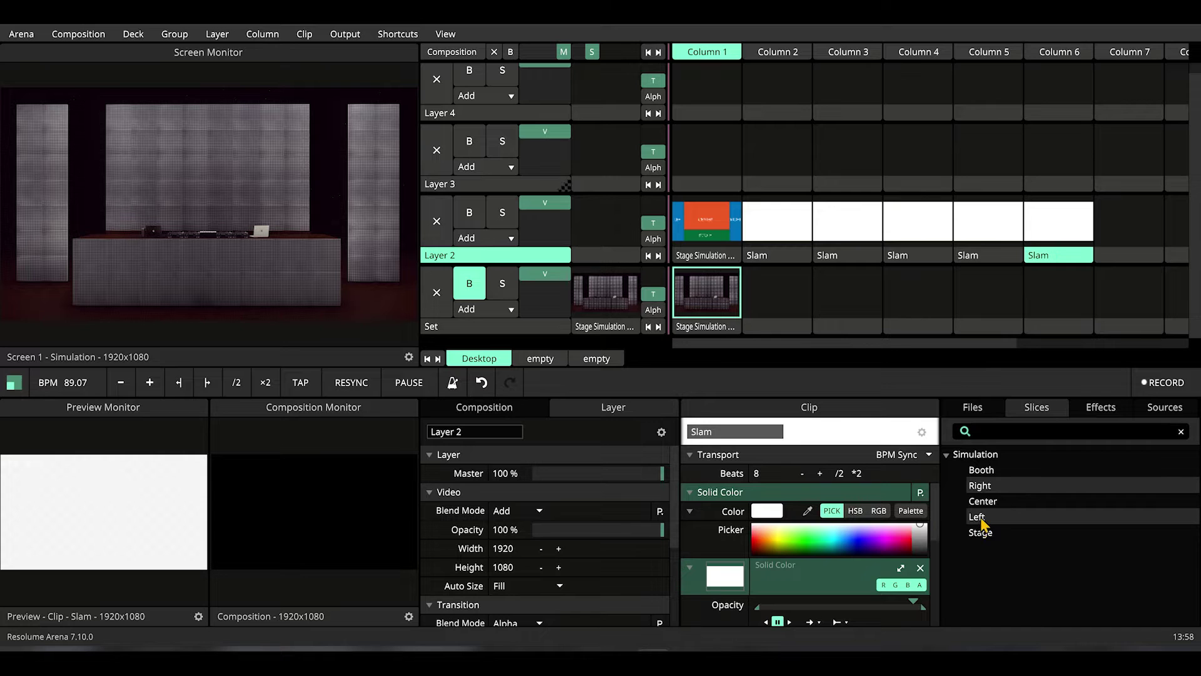
drag(981, 517, 1057, 257)
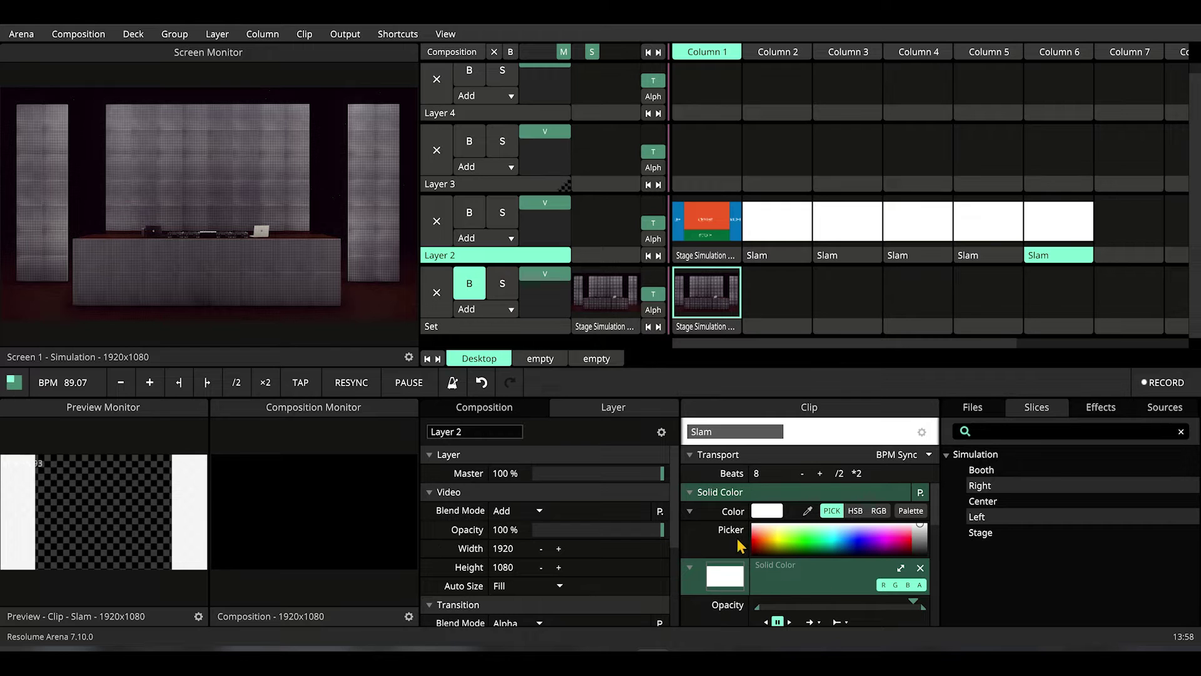
scroll(722, 546, down, 5)
scroll(754, 560, up, 2)
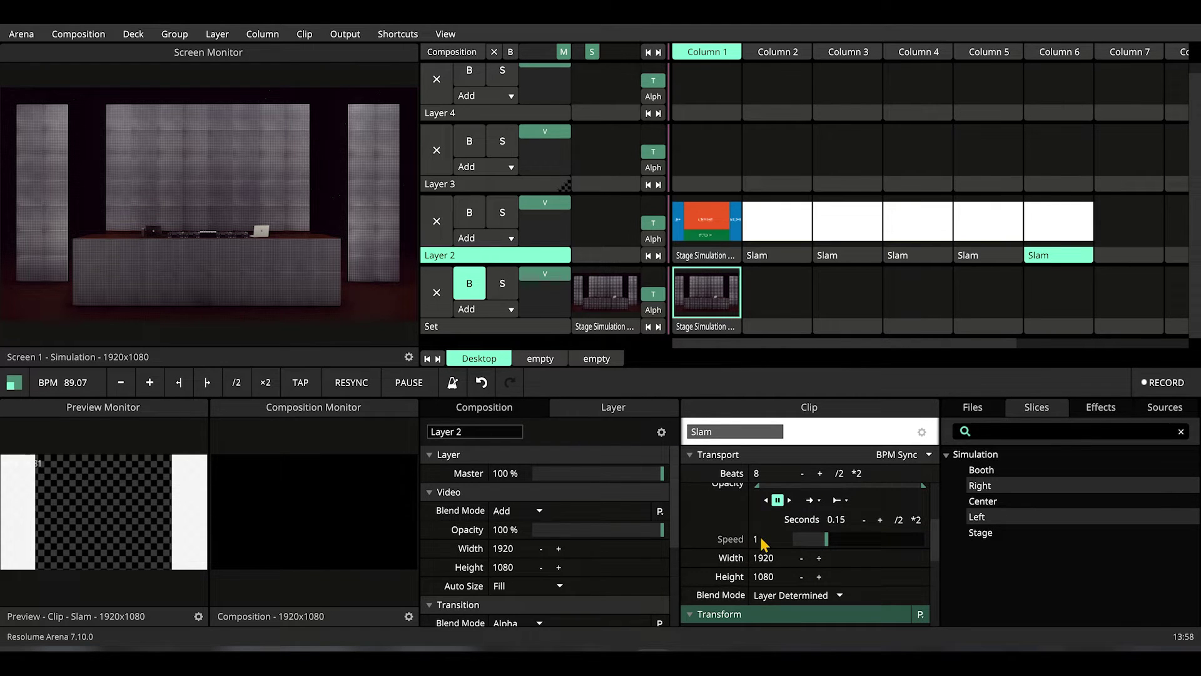
click(993, 259)
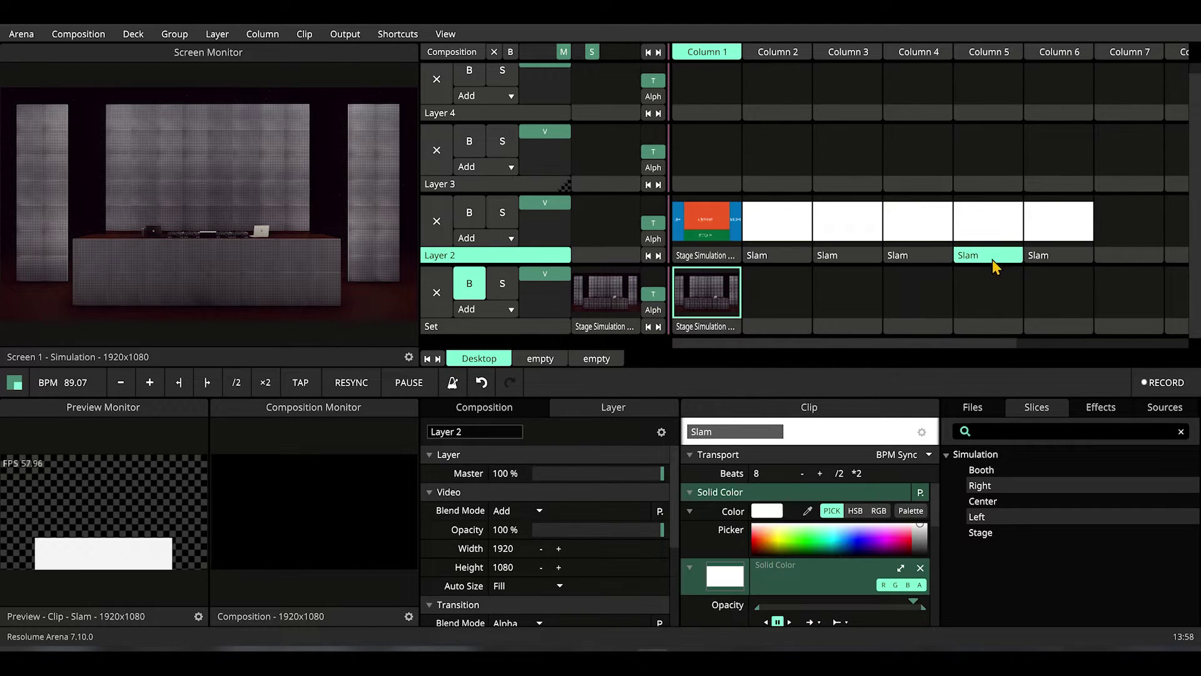
scroll(757, 557, down, 3)
key(Left)
key(Left)
key(Left)
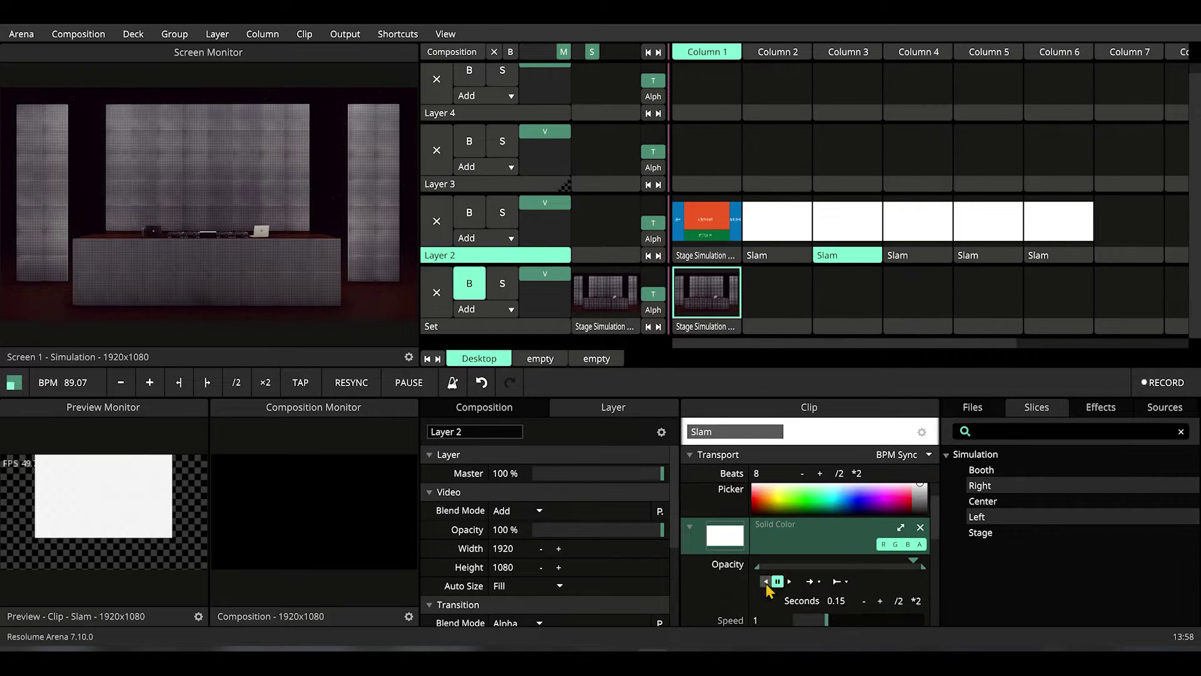
click(765, 507)
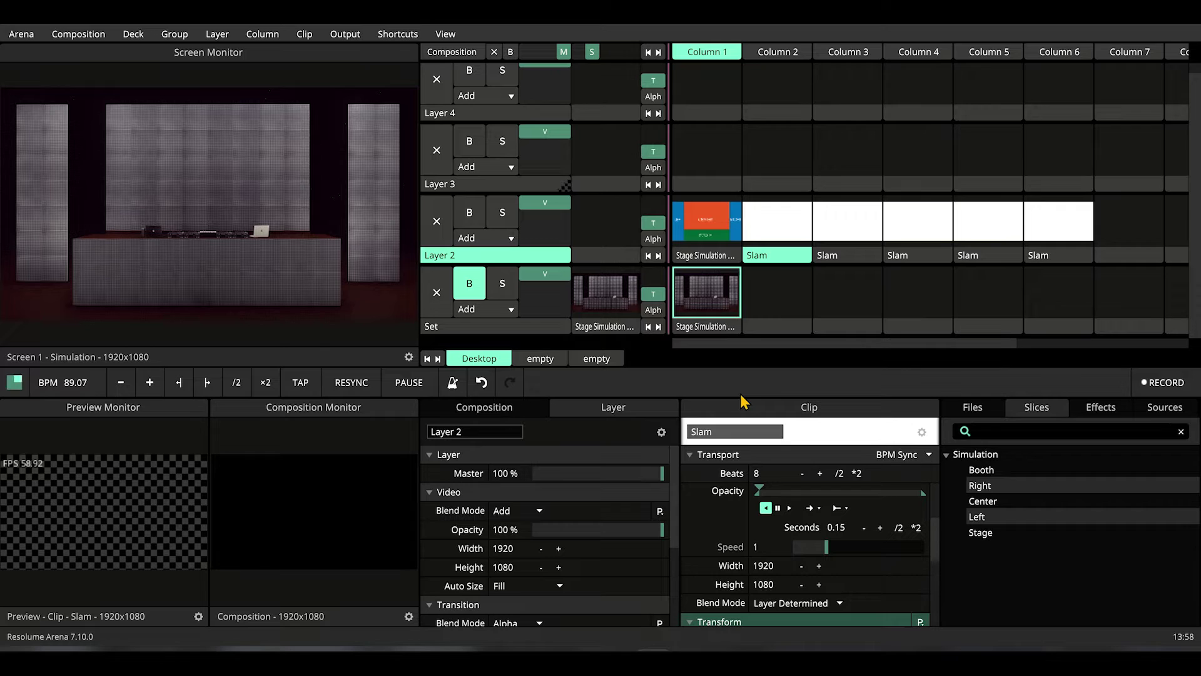
click(481, 382)
- In MIDI mapping mode, assign the Column 2–6 Slam clips to notes C3, D3, E3, F3 and G3
key(ctrl+m)
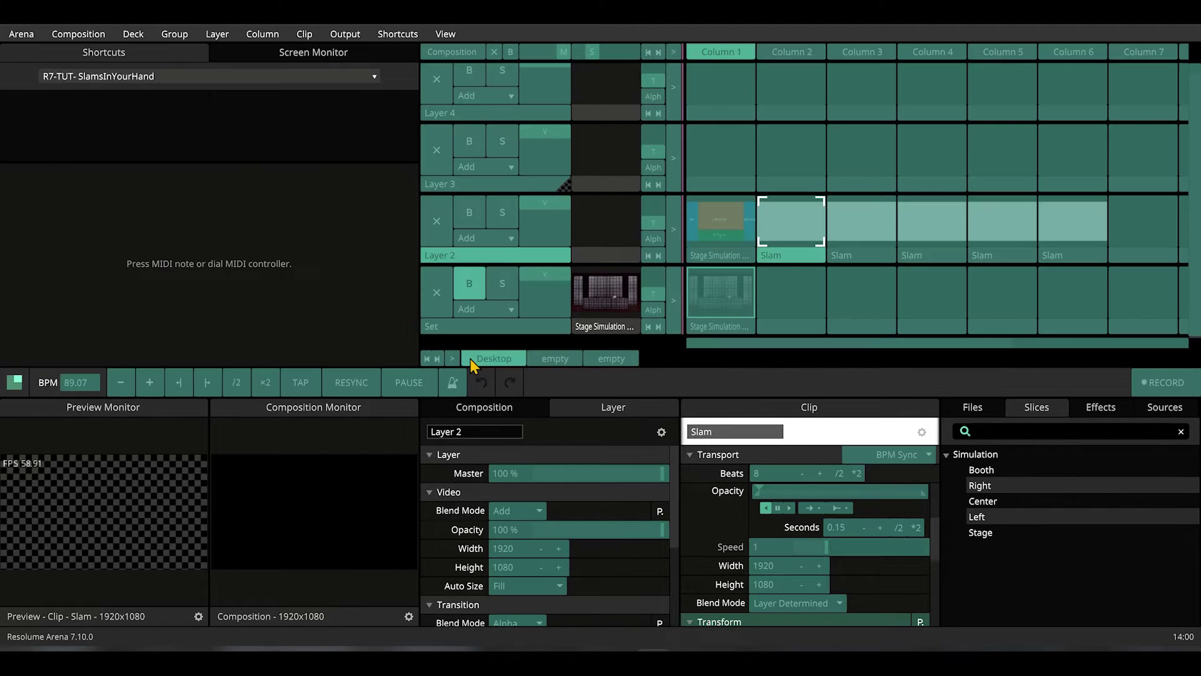
click(764, 236)
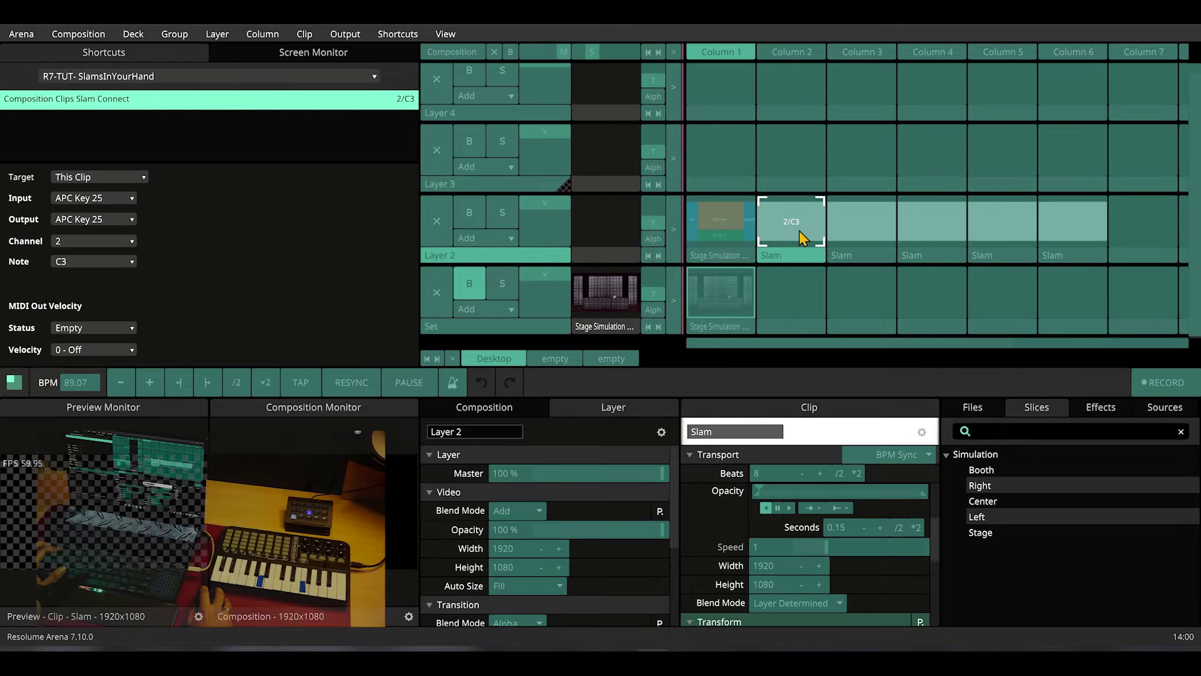
click(863, 224)
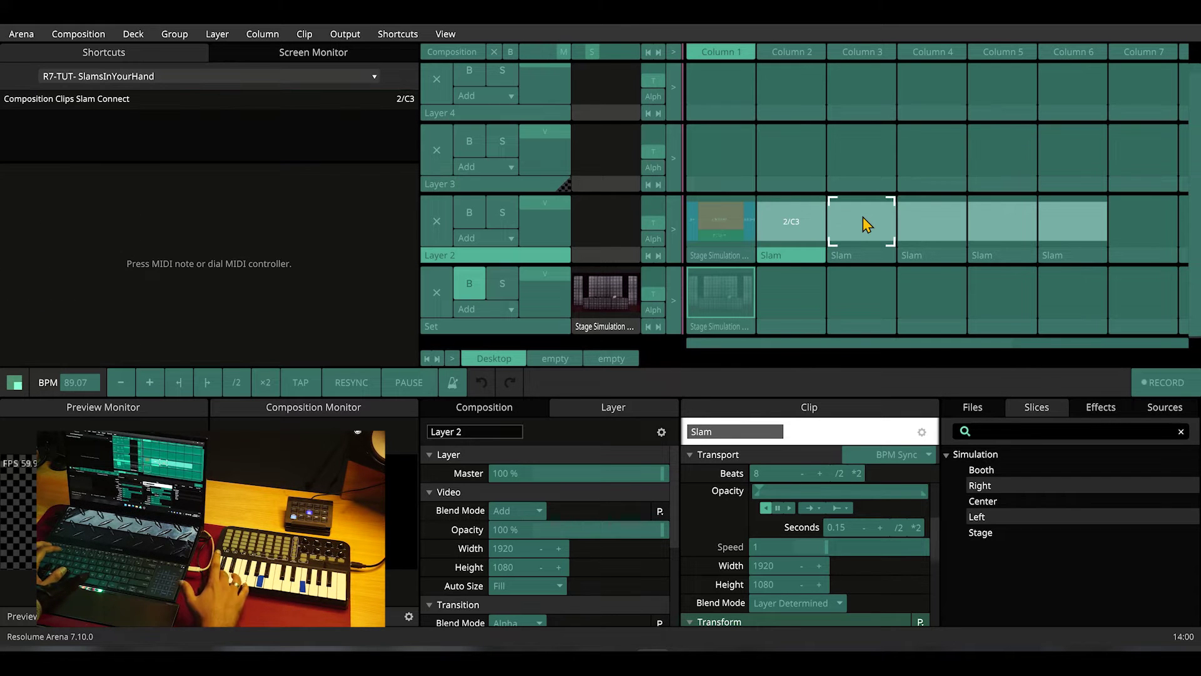
click(930, 232)
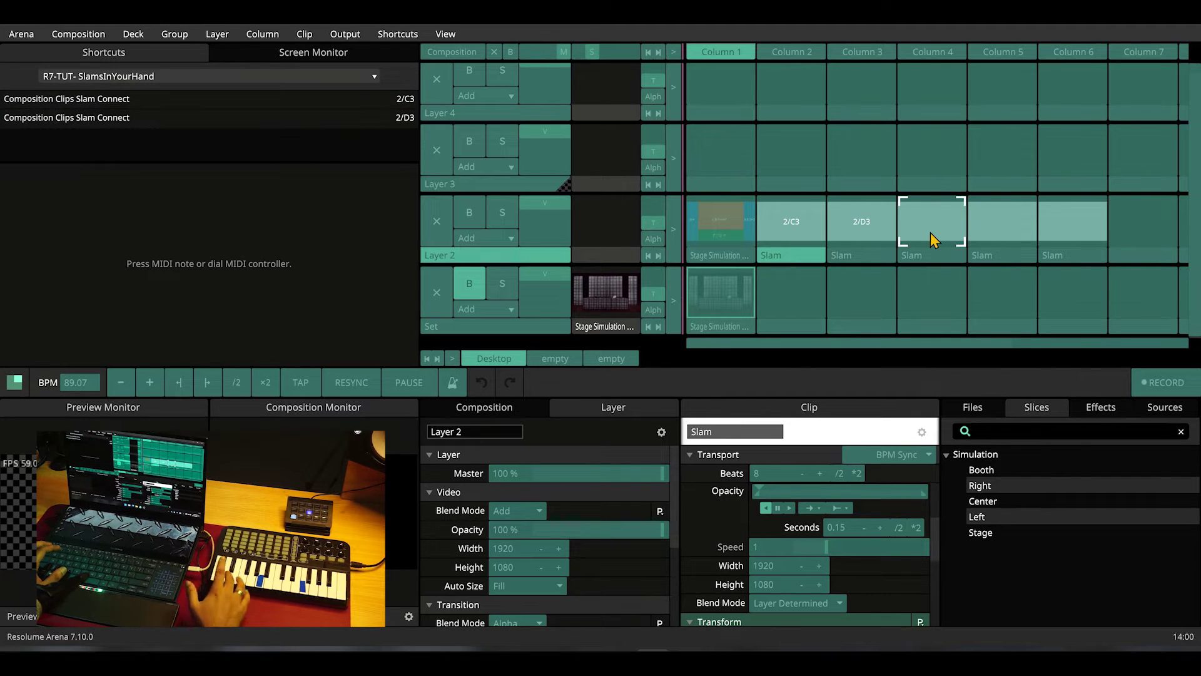
click(996, 232)
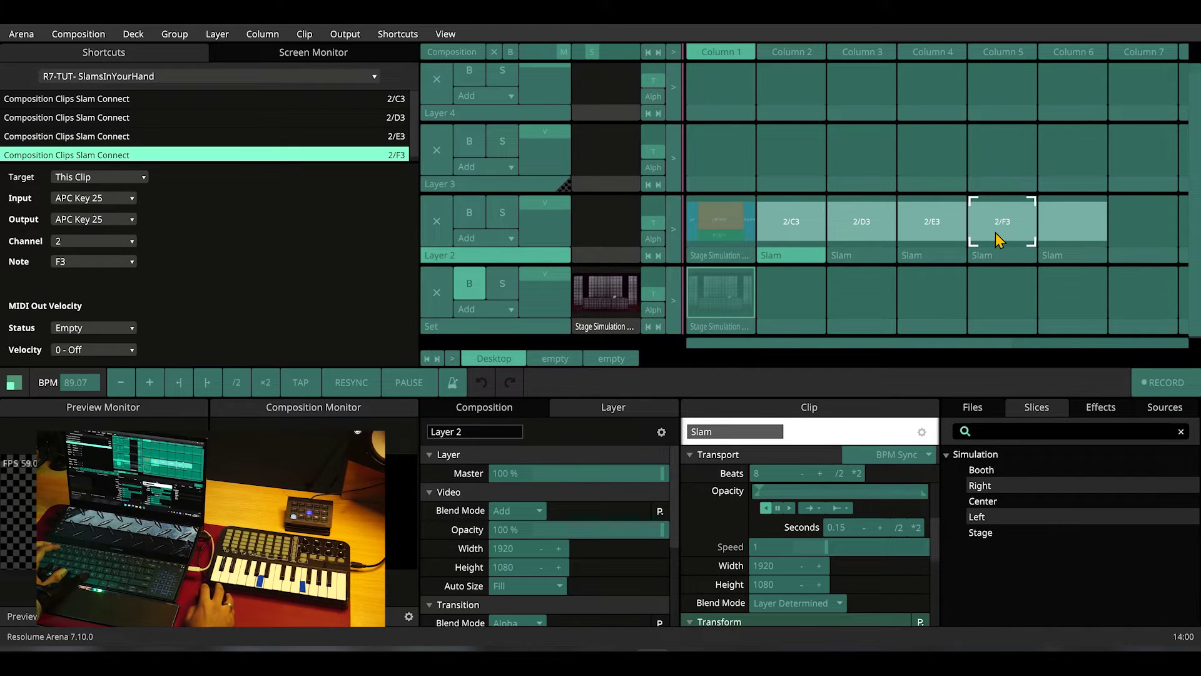
click(1087, 236)
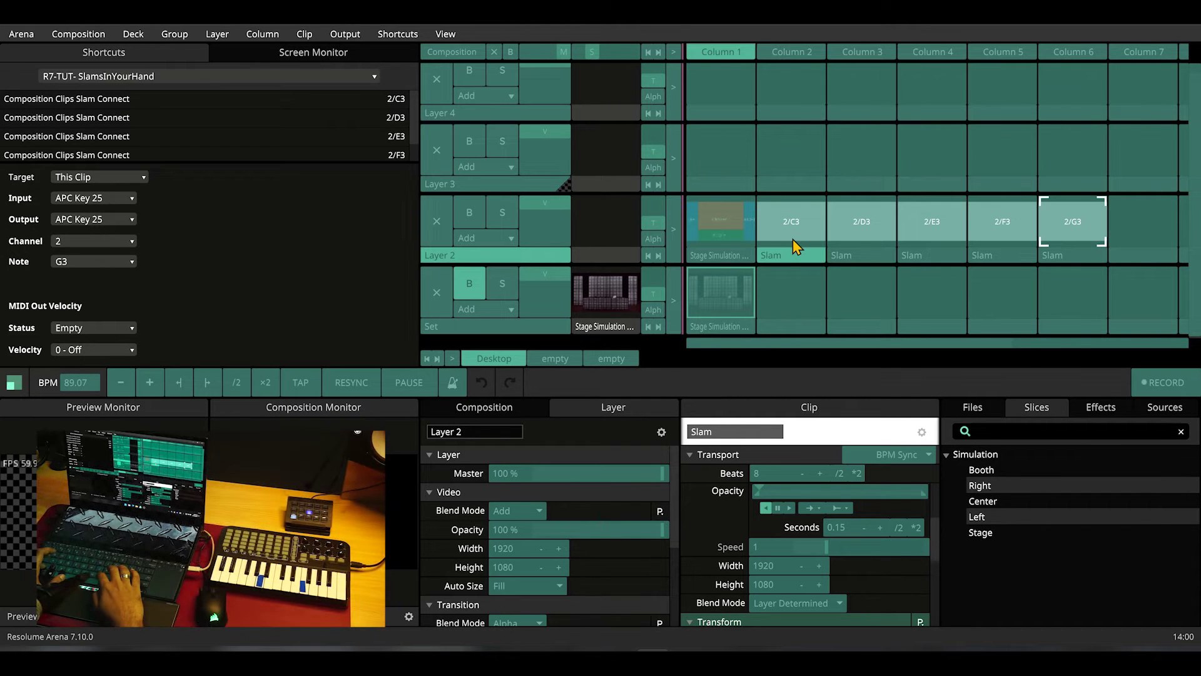
- Leave MIDI mapping mode and open the Advanced Output window
key(ctrl+m)
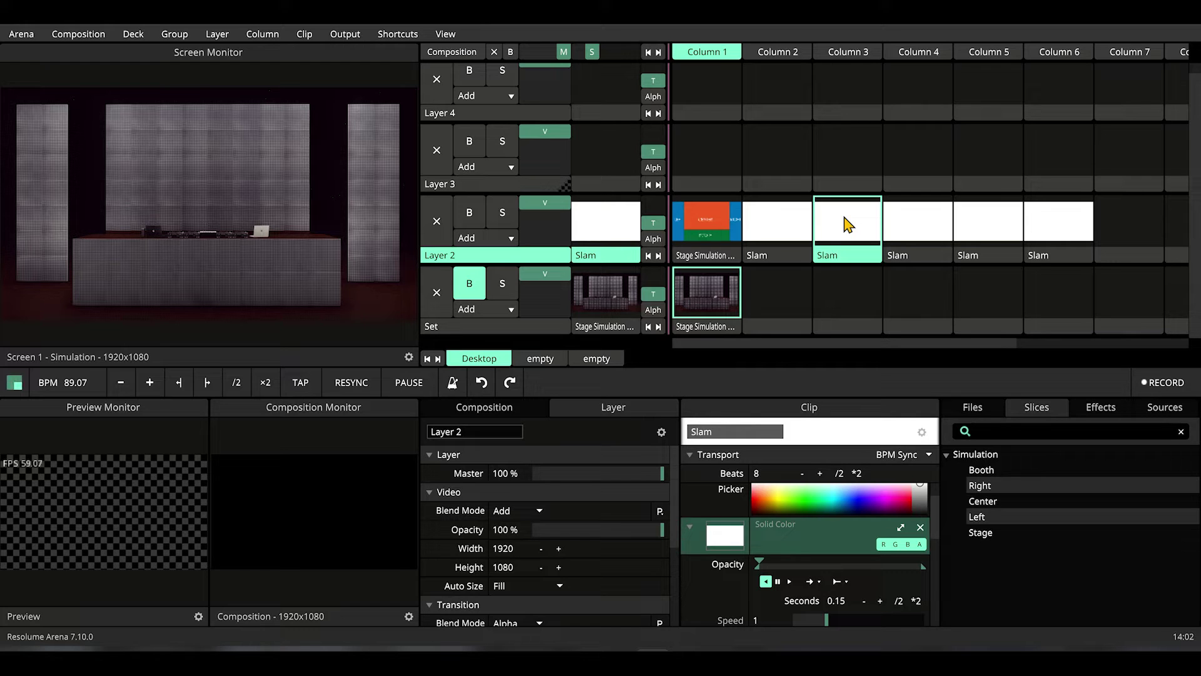
key(ctrl+shift+a)
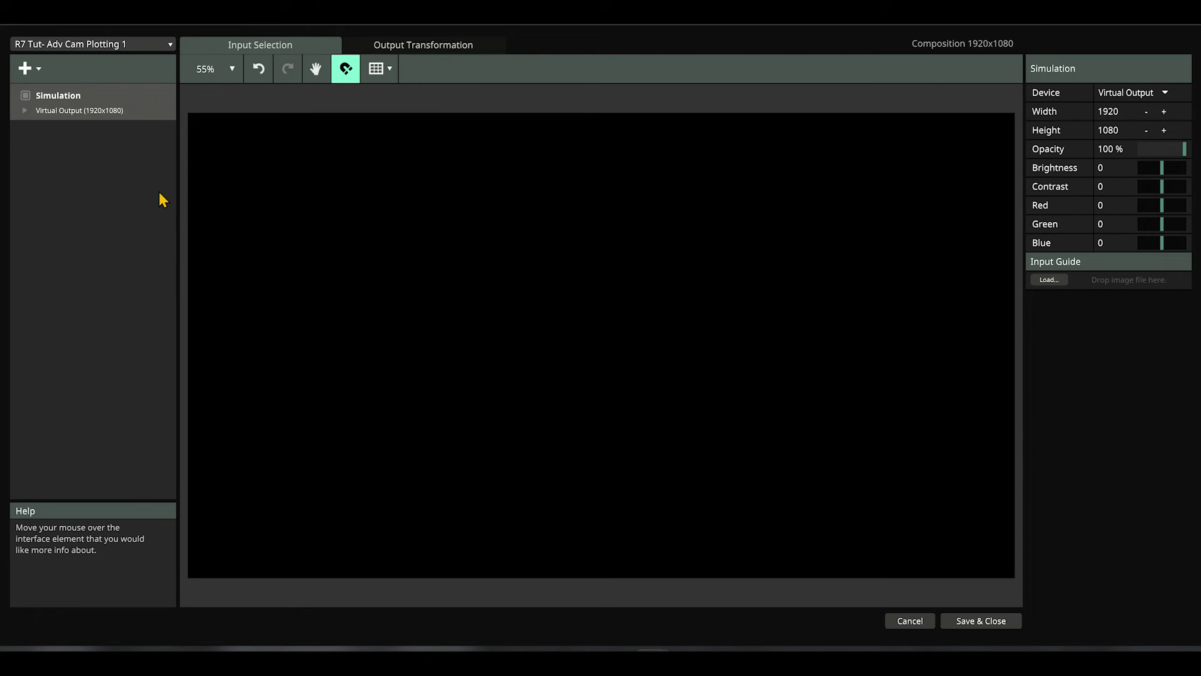
- Add a screen named 'Slice Dump' and give its Slice 1 a heart input mask
click(27, 72)
click(44, 94)
double_click(54, 134)
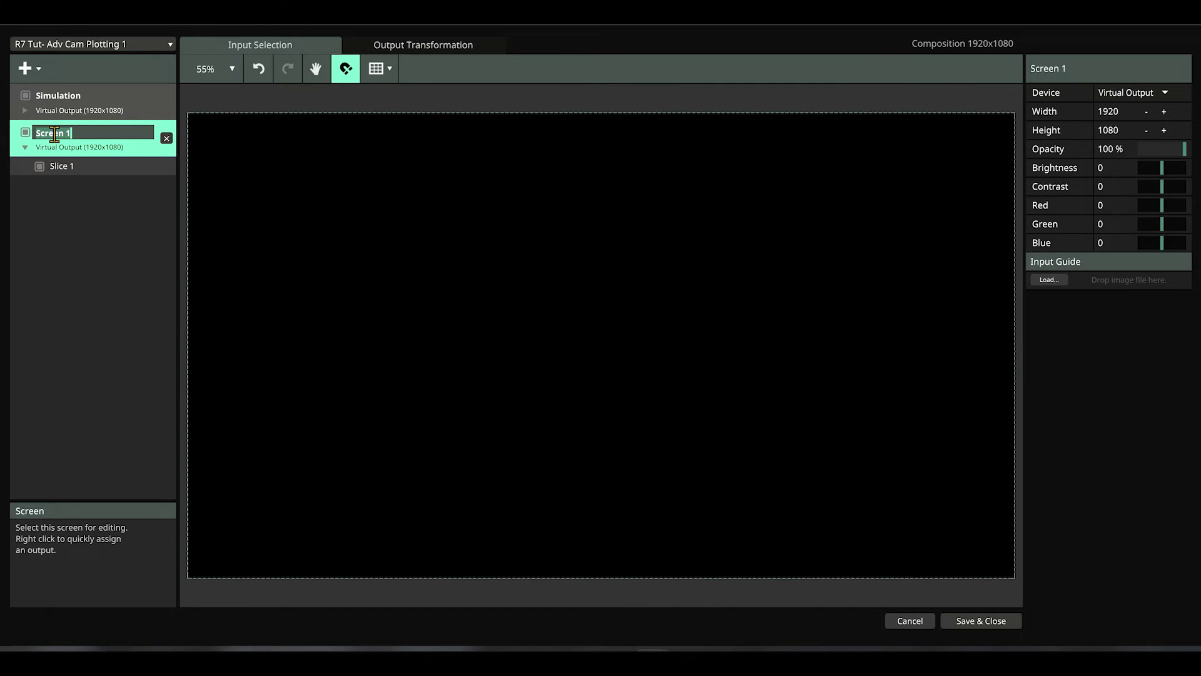
text(Slice Dump)
click(75, 168)
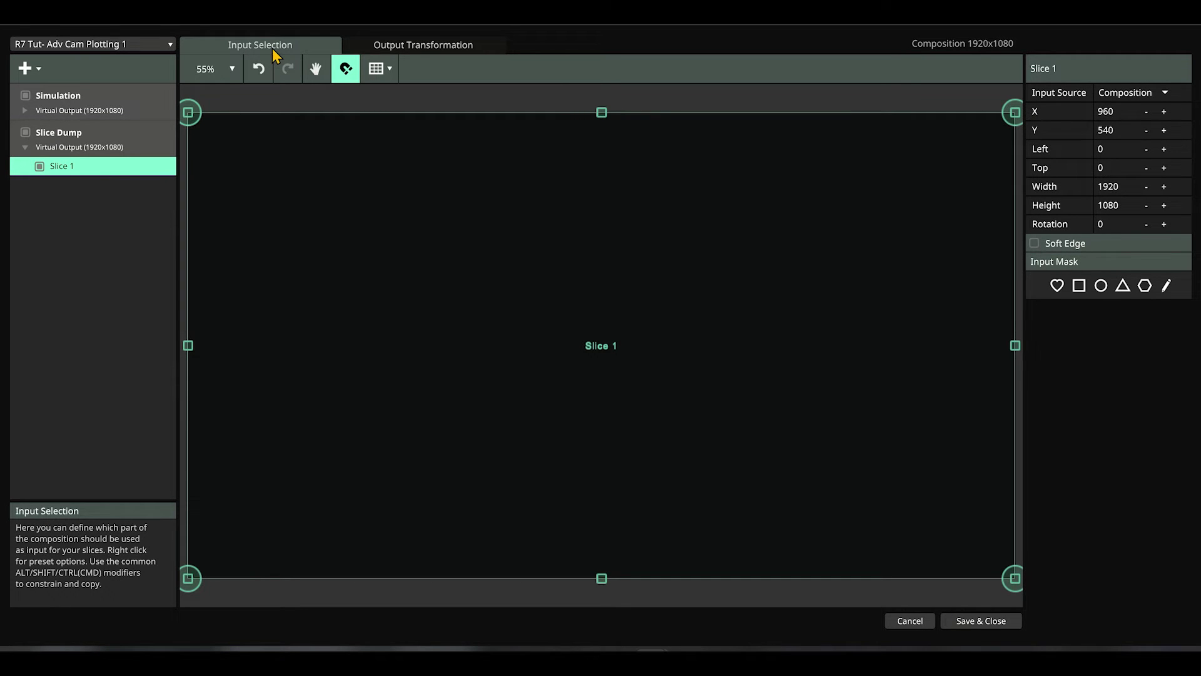
click(1057, 286)
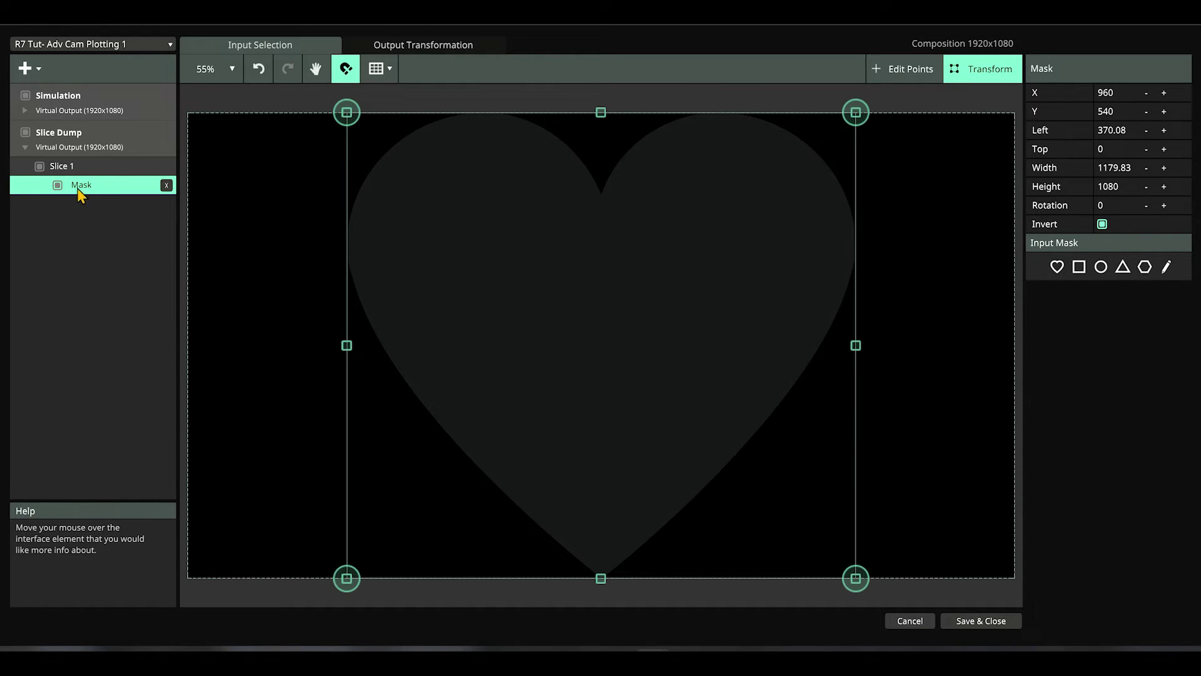
- Add three more slices to Slice Dump and shrink Slice 2's square mask, shifting it right
click(58, 134)
click(39, 70)
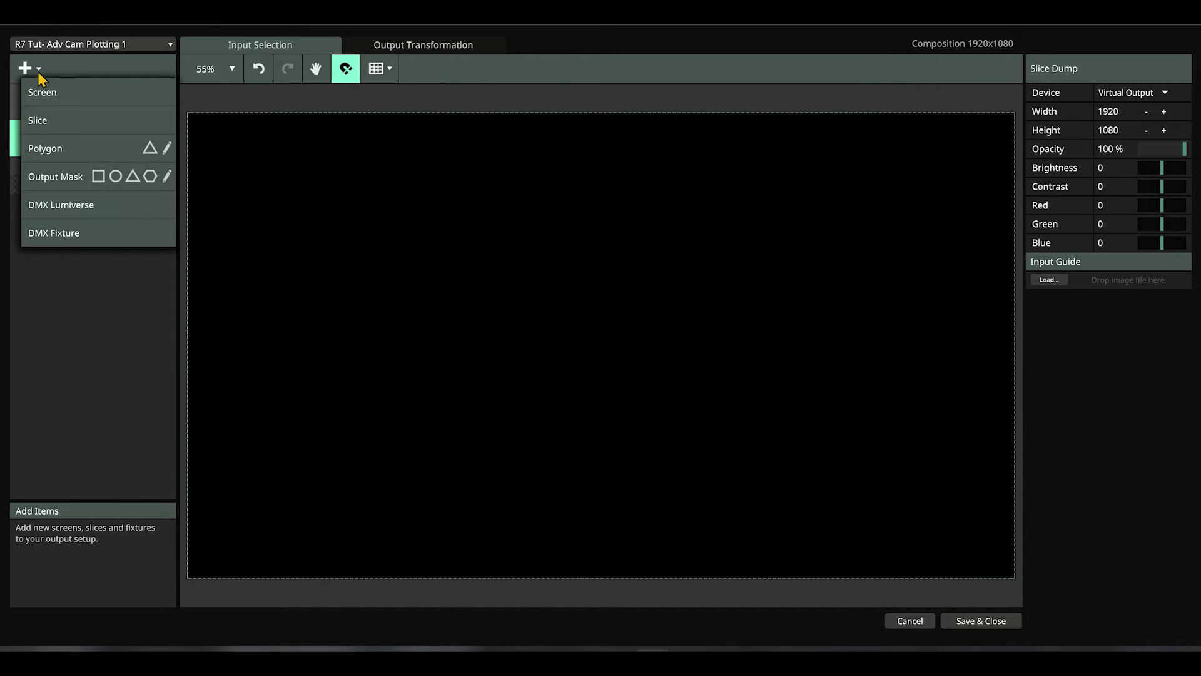
click(40, 122)
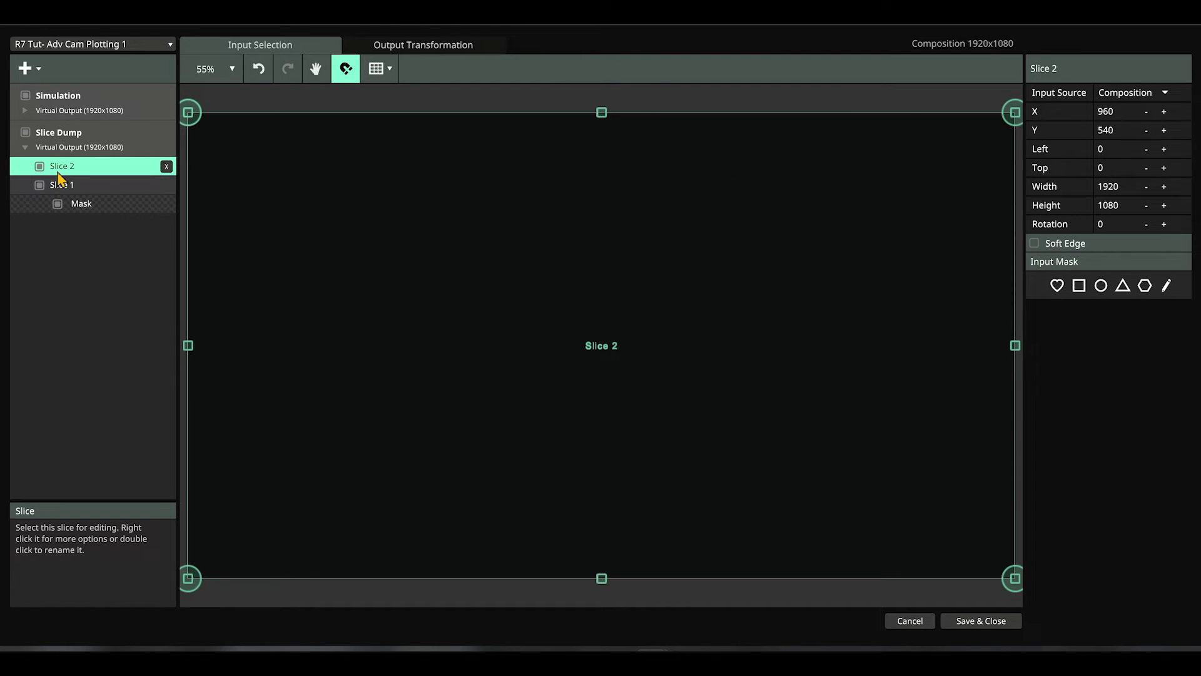
key(ctrl+d)
key(ctrl+d)
click(64, 211)
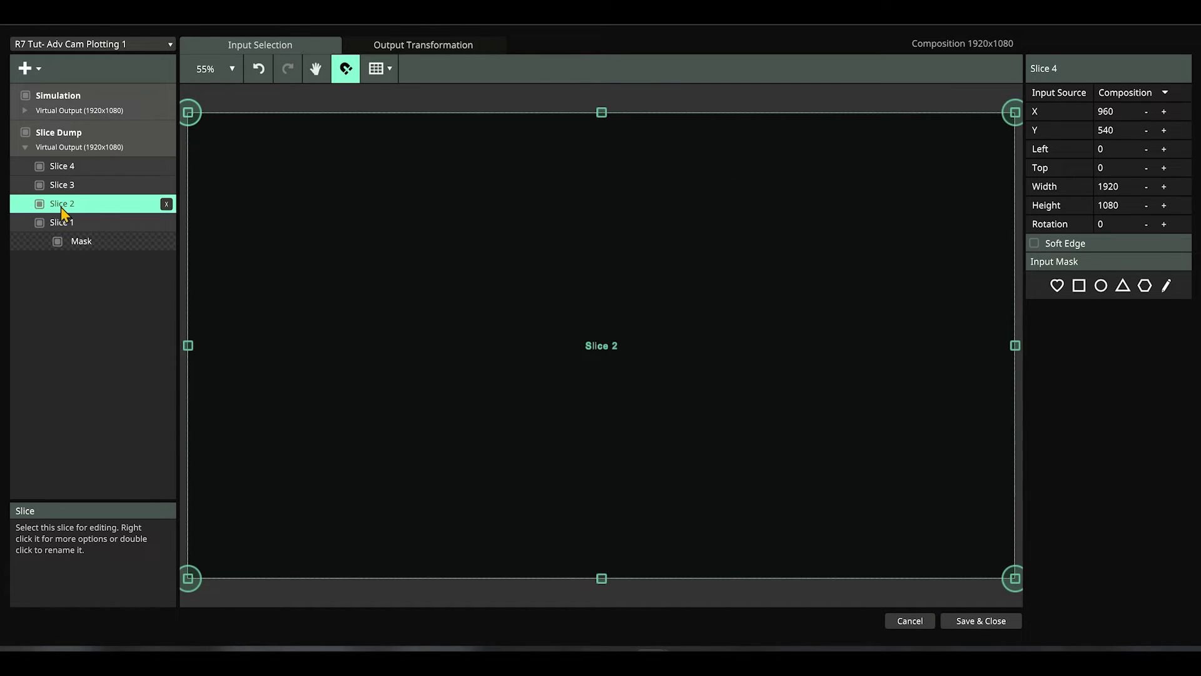
click(1078, 286)
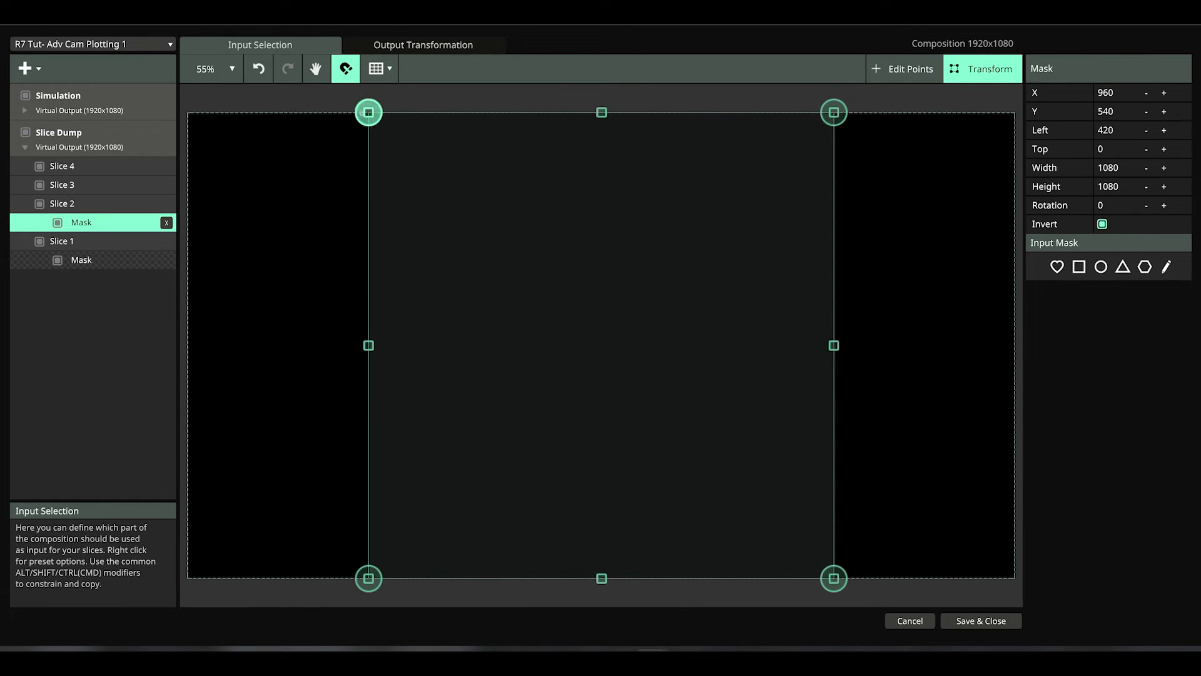
drag(368, 113, 569, 290)
drag(695, 405, 839, 308)
- Give Slice 3 a triangle mask, rotated clockwise and shrunk toward the upper left
click(75, 186)
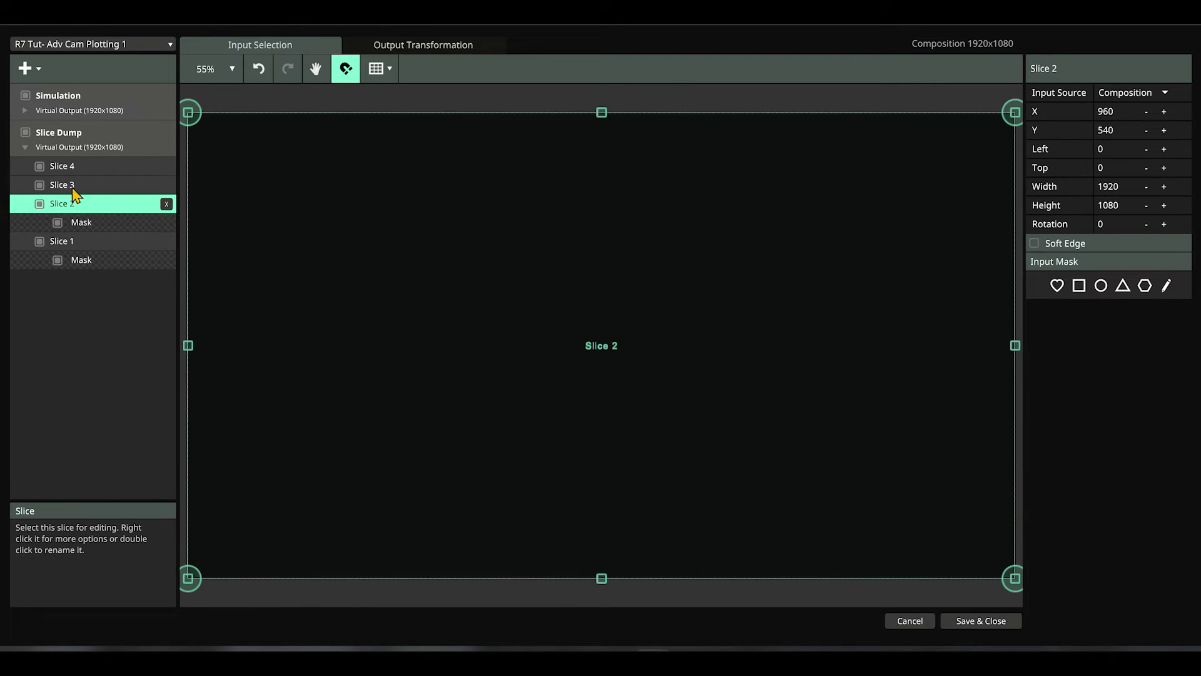
click(1123, 286)
drag(863, 107, 798, 210)
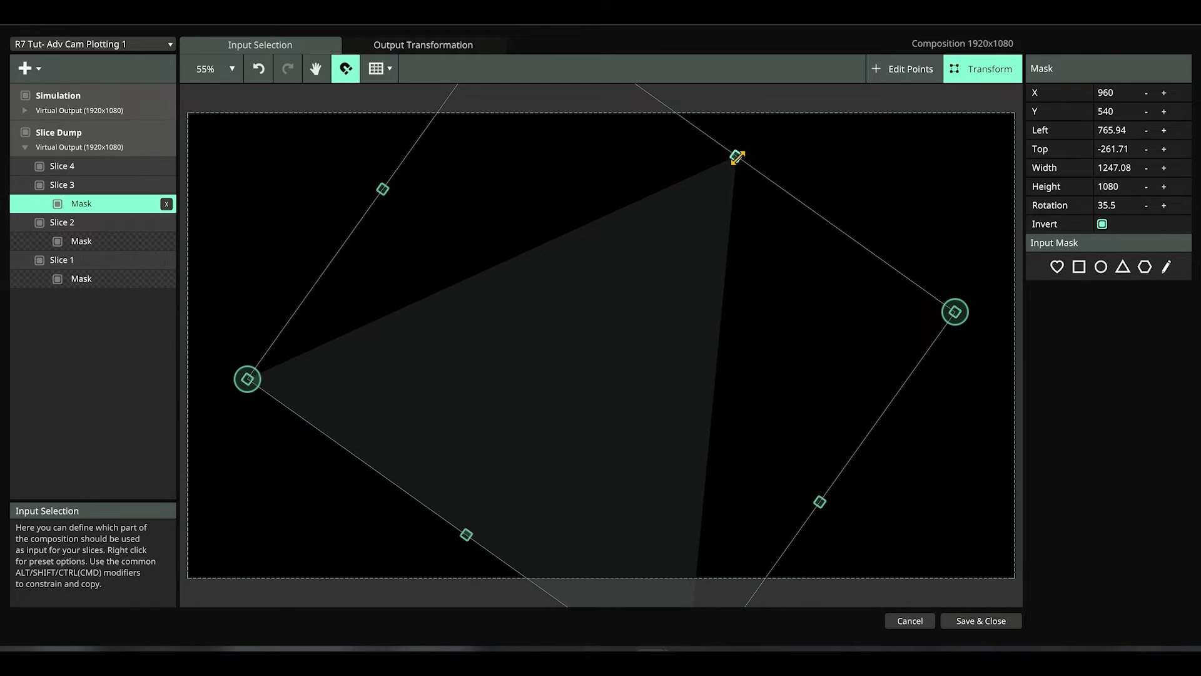
drag(733, 164, 579, 341)
drag(557, 391, 546, 275)
- Give Slice 4 a hexagon mask rotated 131.5°, shrunk and repositioned
click(41, 165)
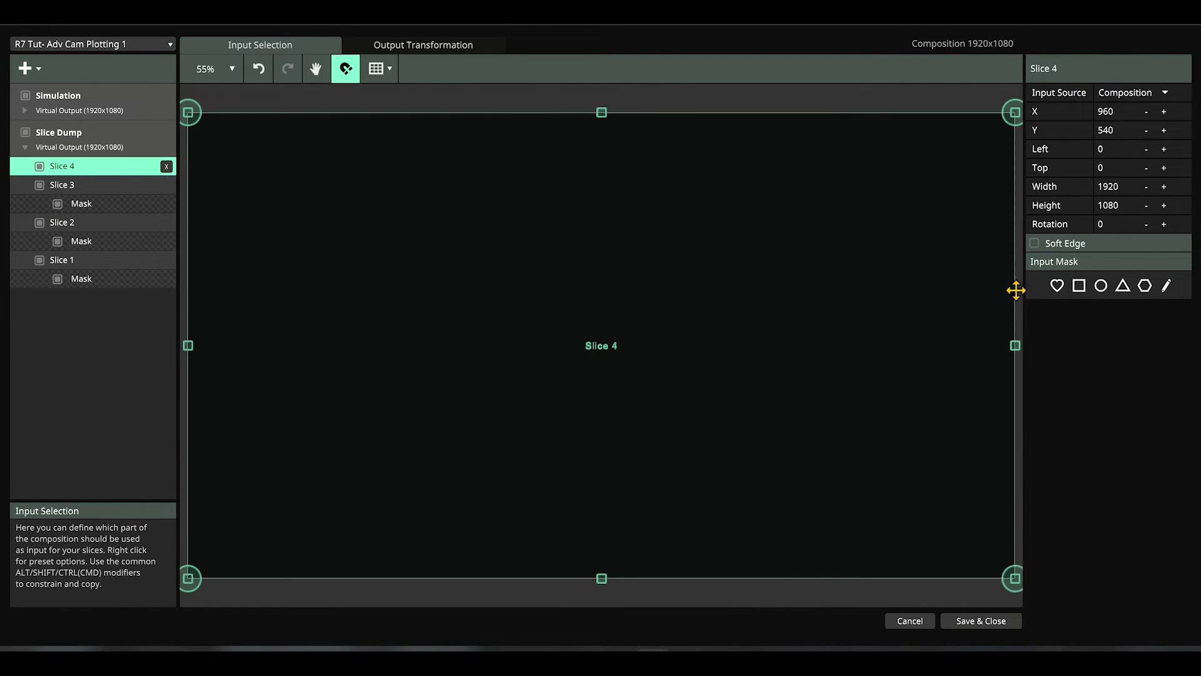
click(1145, 287)
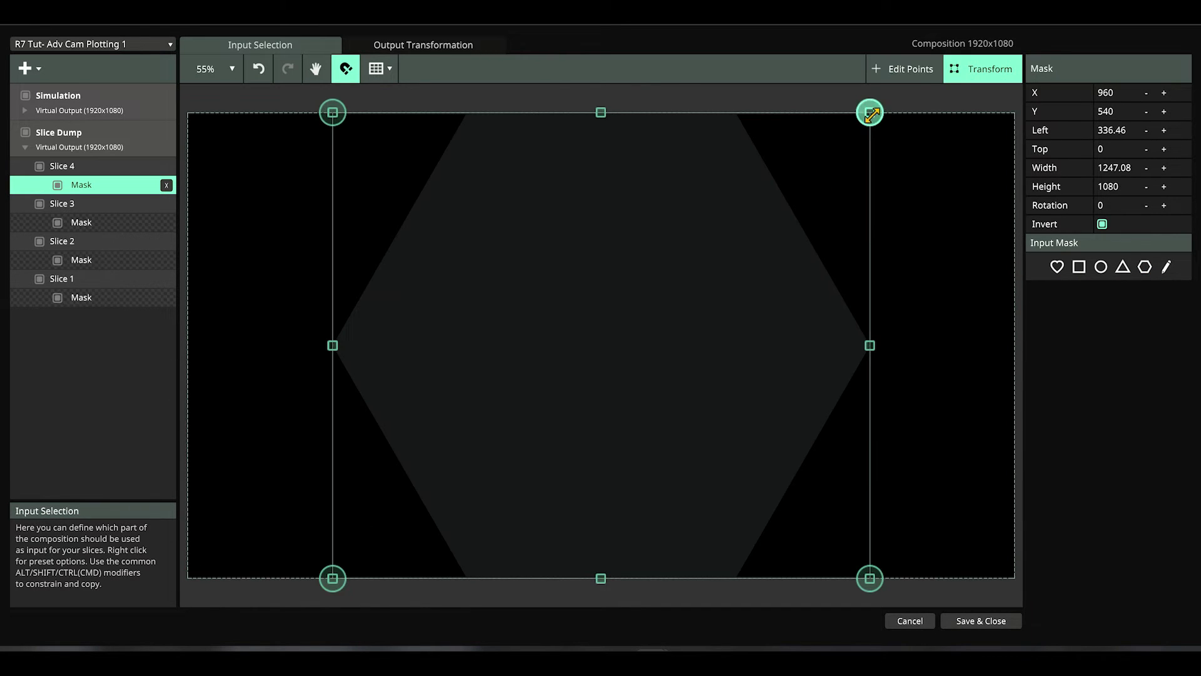
drag(720, 274, 836, 228)
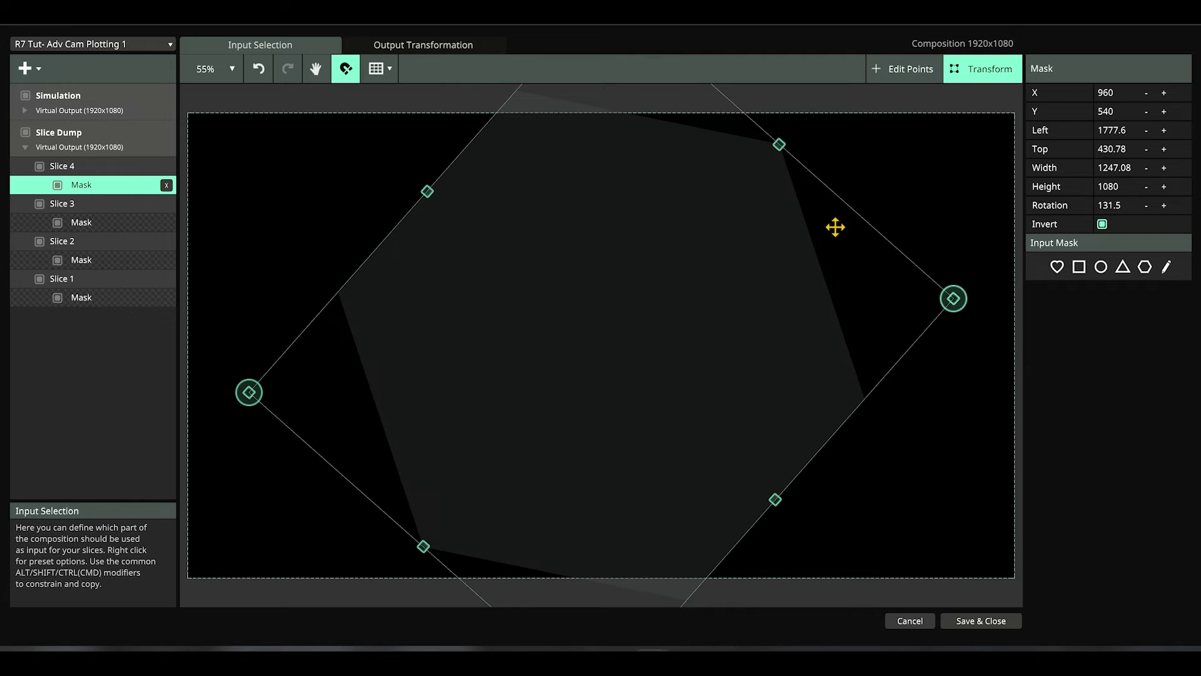
drag(779, 149, 670, 276)
drag(622, 340, 763, 244)
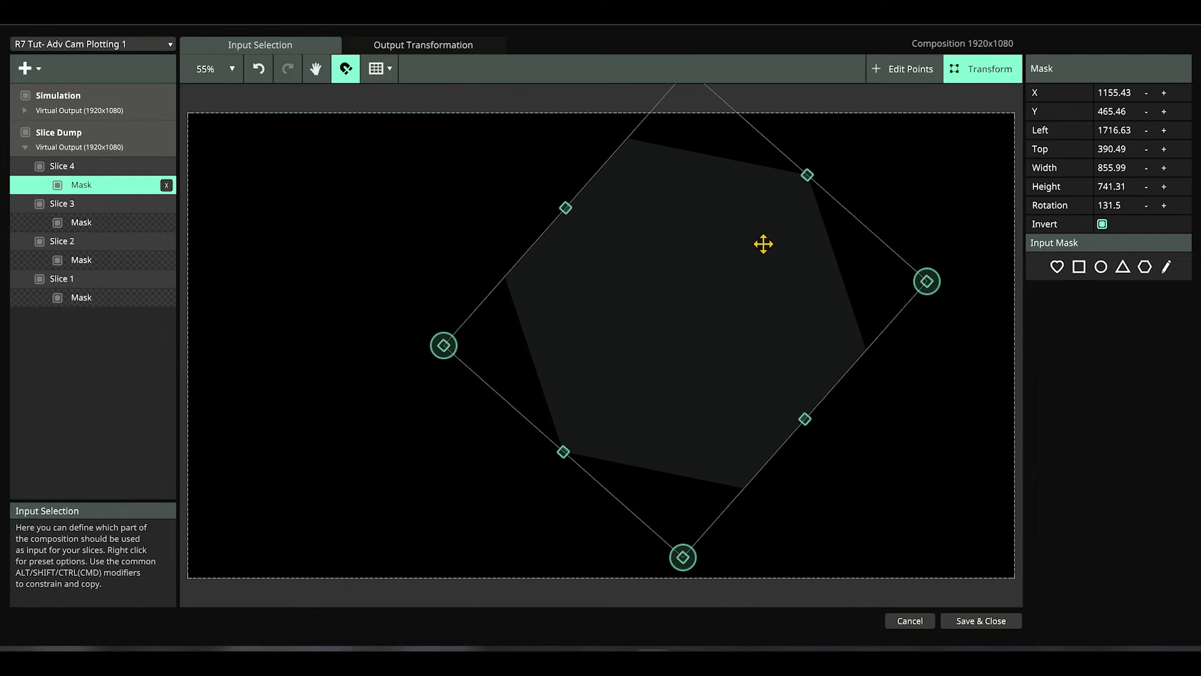
- Rename Slice 4 to 'hex' and Slice 3 to 'triangle'
double_click(84, 168)
text(he)
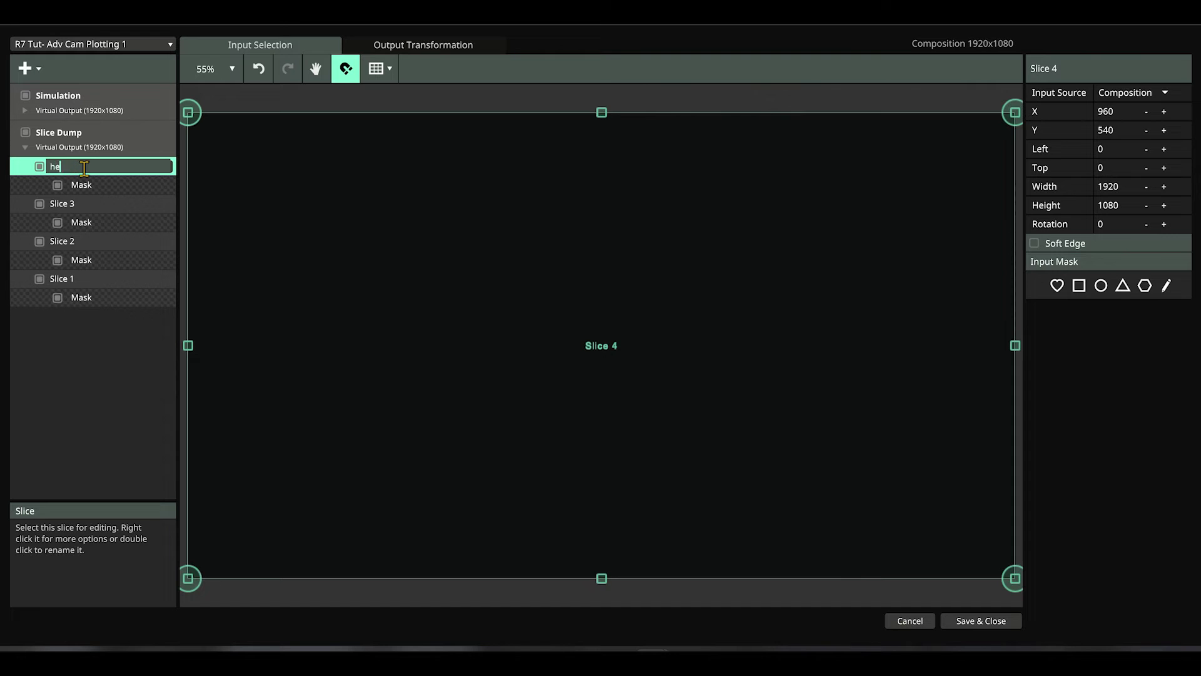
text(x)
key(Return)
click(75, 211)
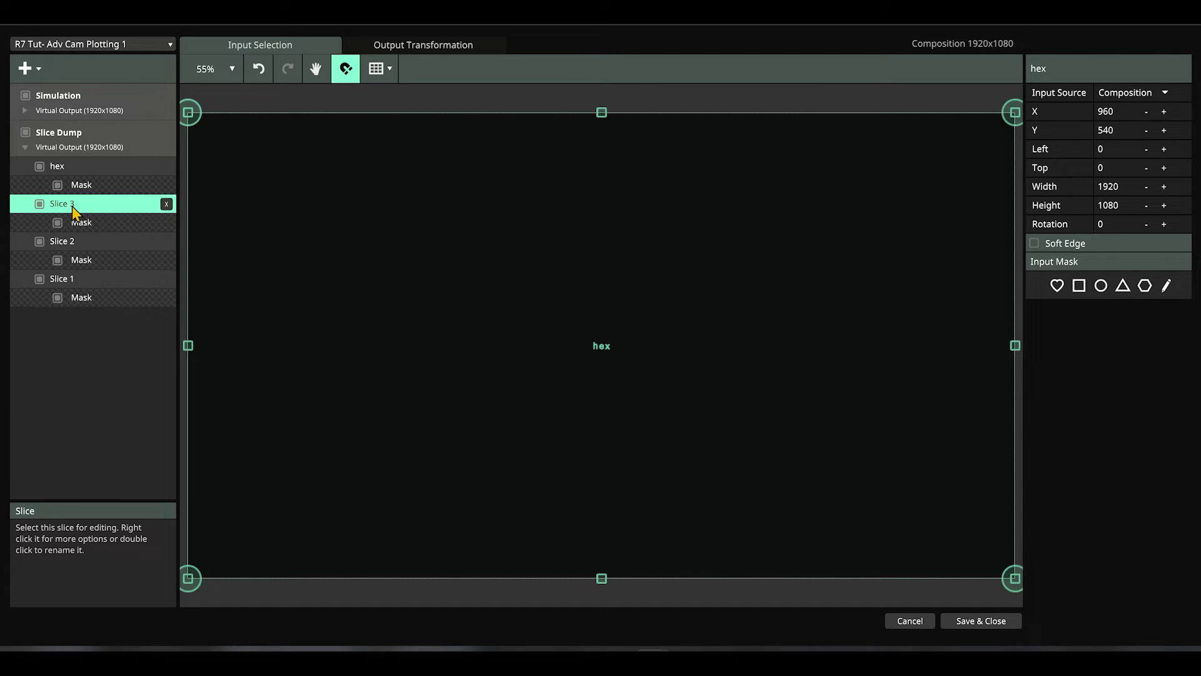
click(78, 223)
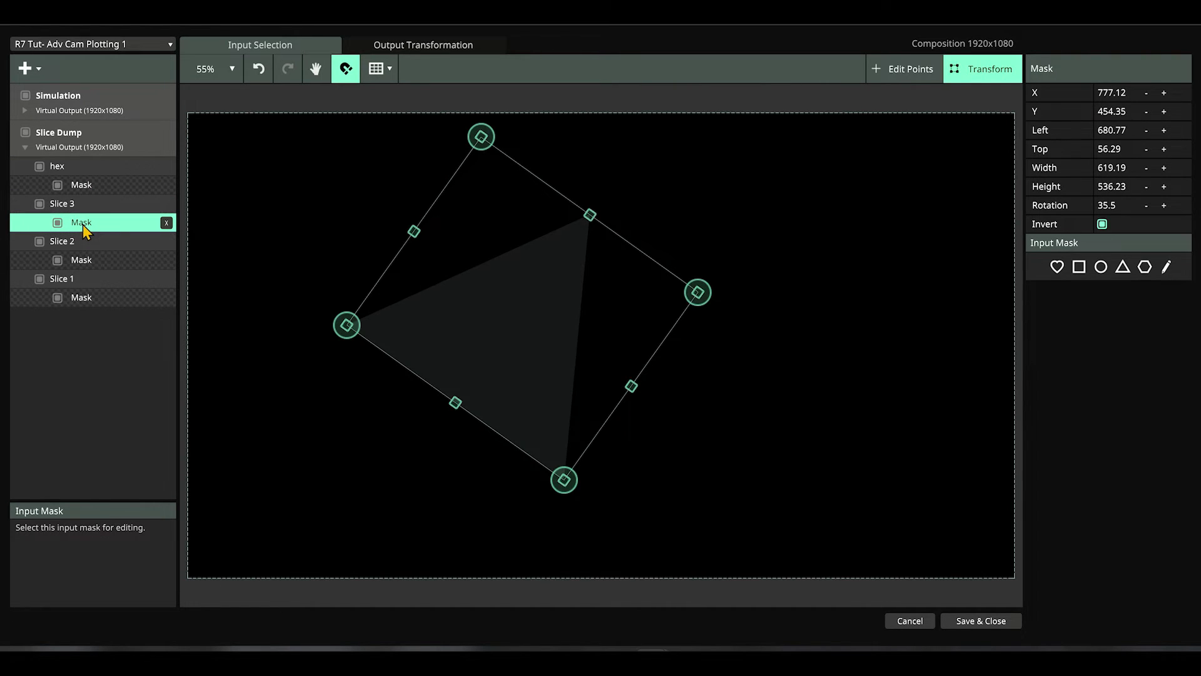
double_click(60, 203)
text(t)
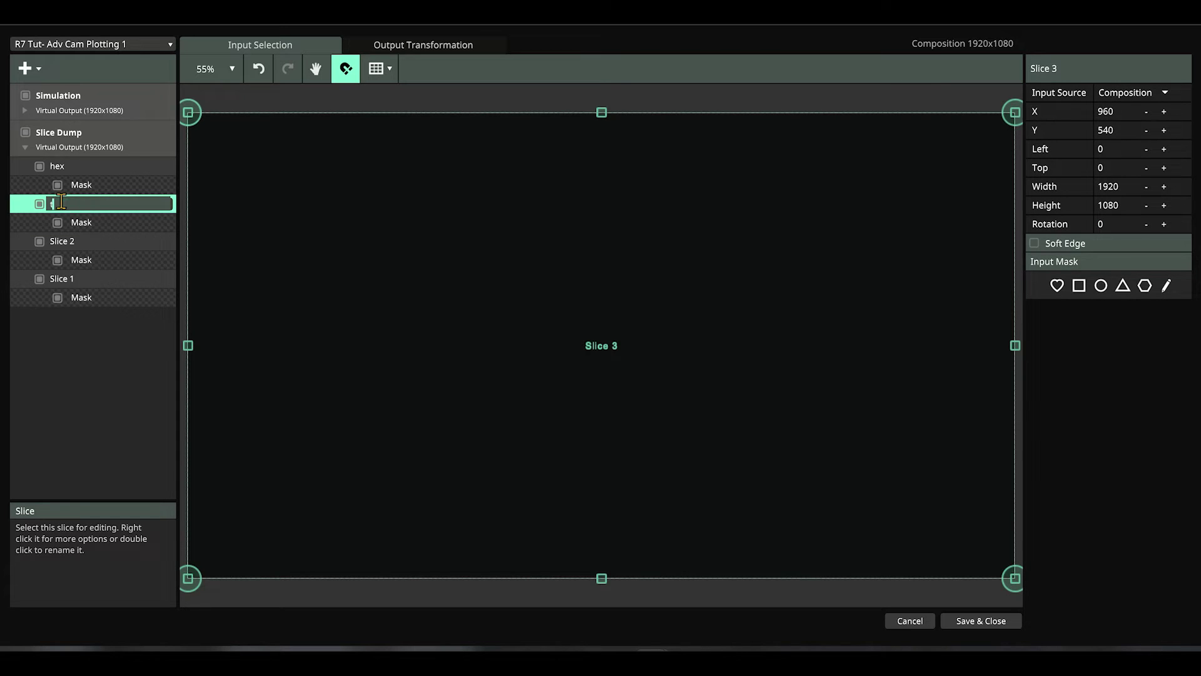
text(riangle)
key(Return)
- Rename Slice 2 to 'square' and Slice 1 to 'heart'
click(62, 241)
click(79, 261)
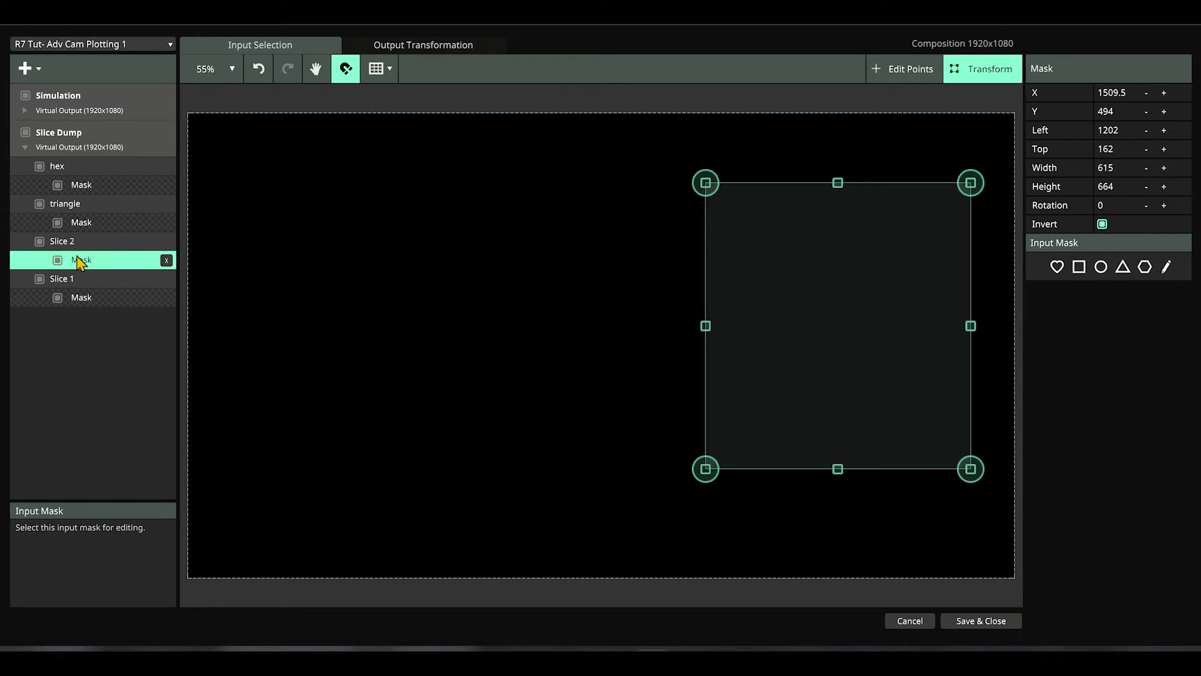
double_click(76, 241)
text(square)
key(Return)
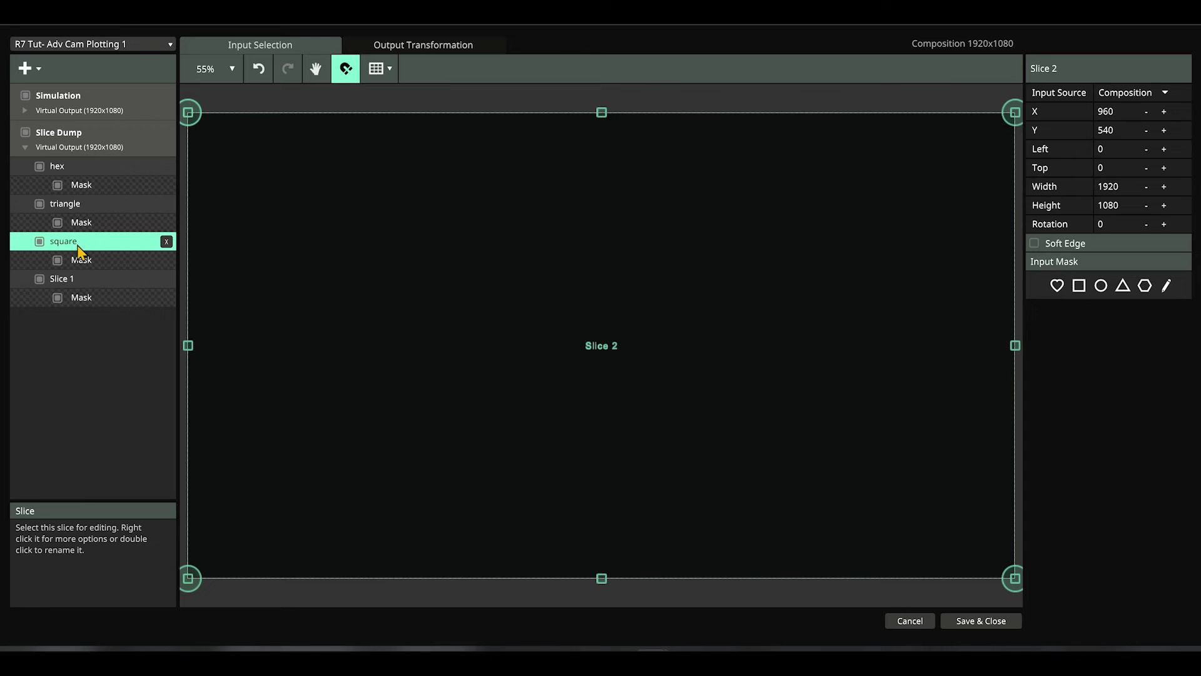
click(75, 280)
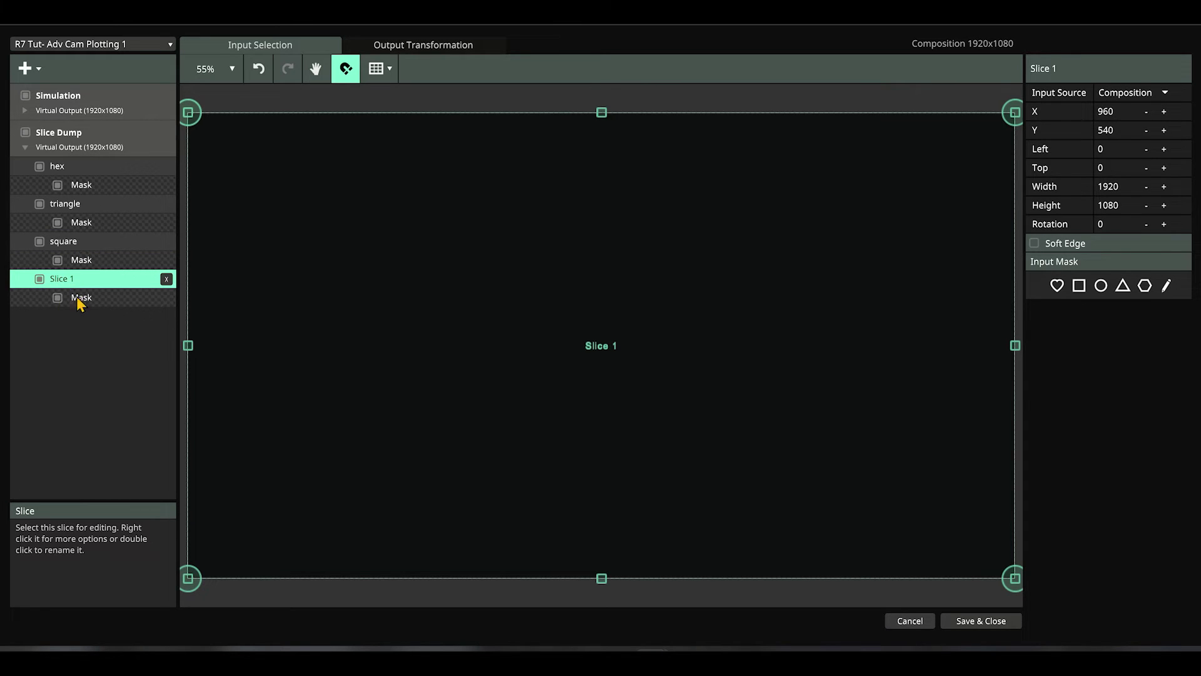
click(79, 299)
double_click(84, 280)
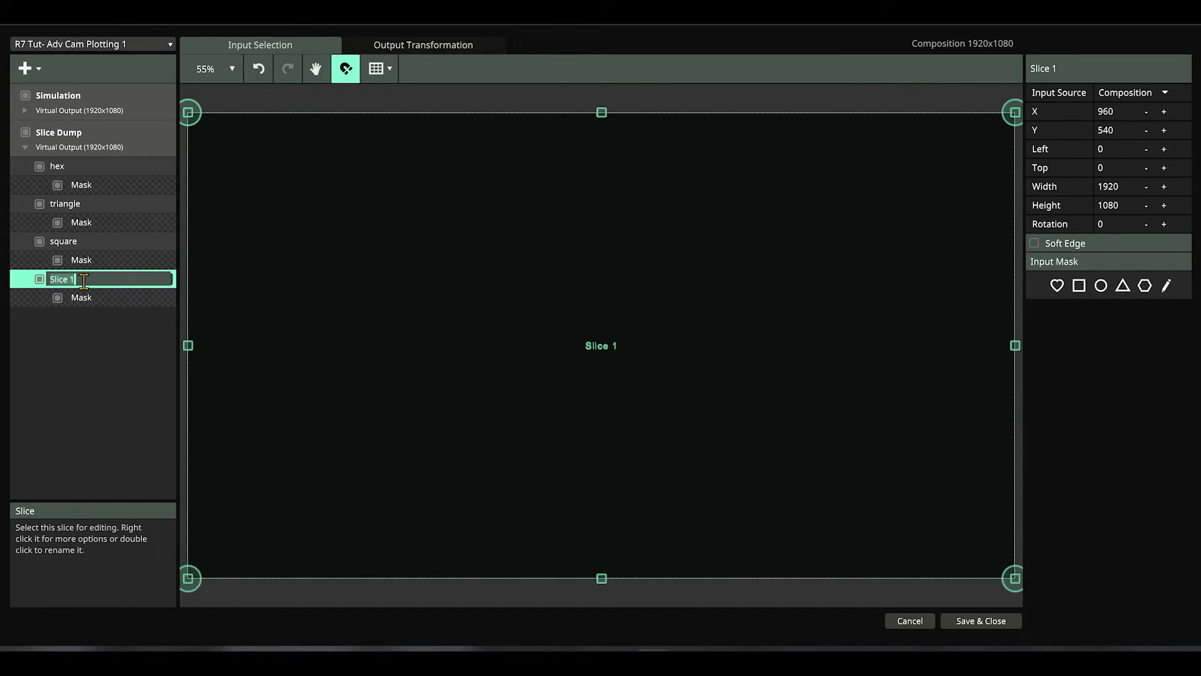
text(heart)
key(Return)
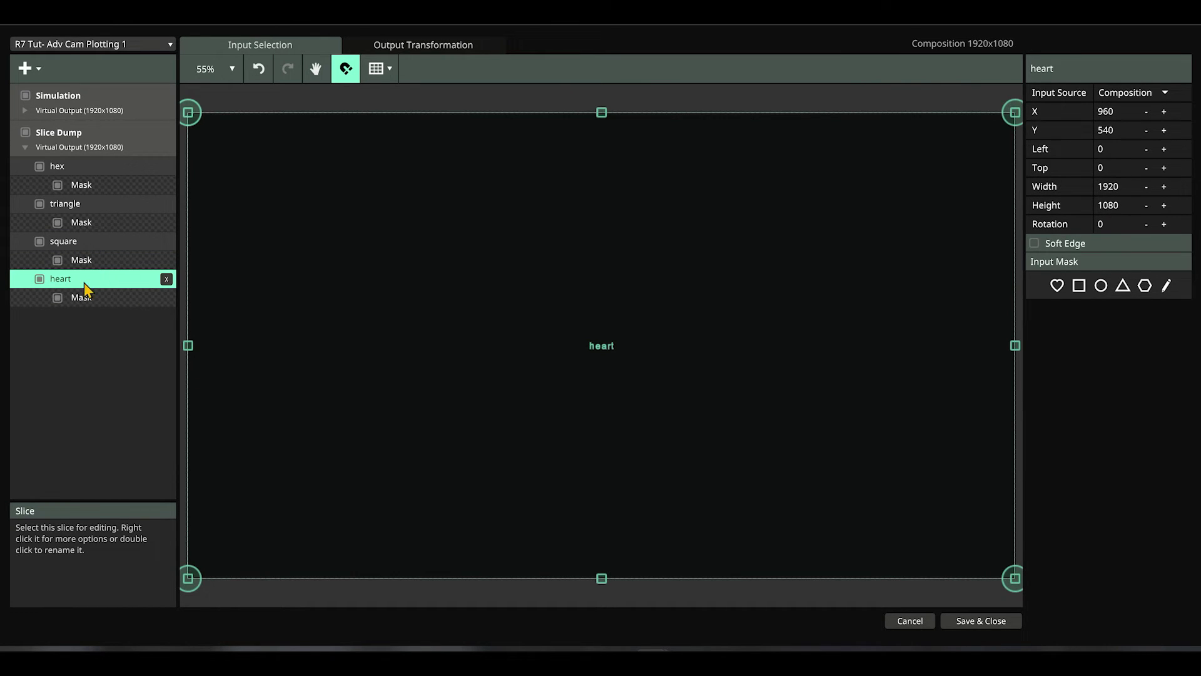
- Fill Layer 3 Columns 2–6 with Slam clip copies, without the Slice Transform effect
click(981, 621)
click(776, 253)
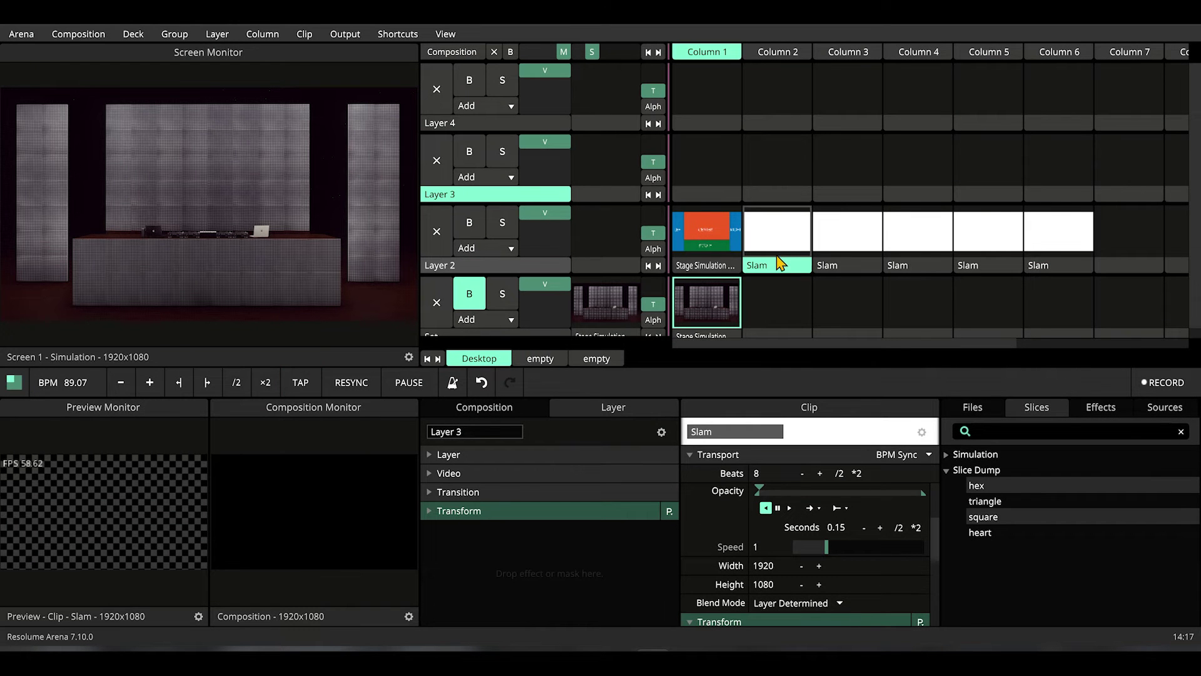
drag(776, 216, 777, 199)
scroll(869, 554, down, 5)
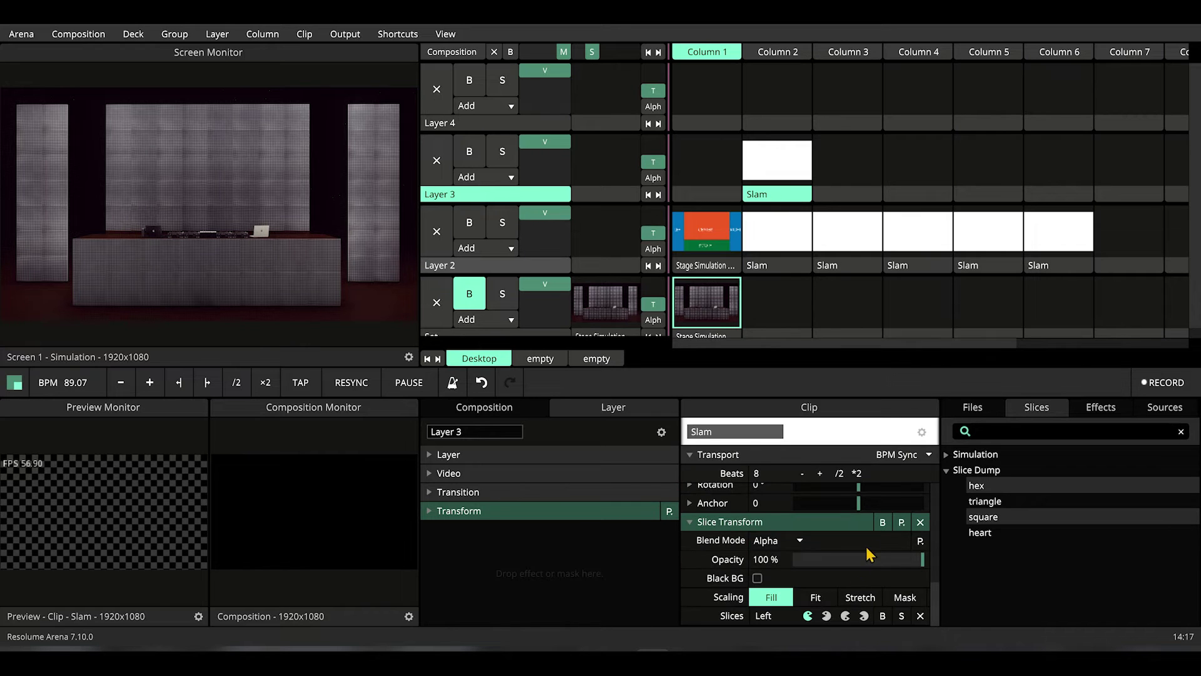
click(921, 522)
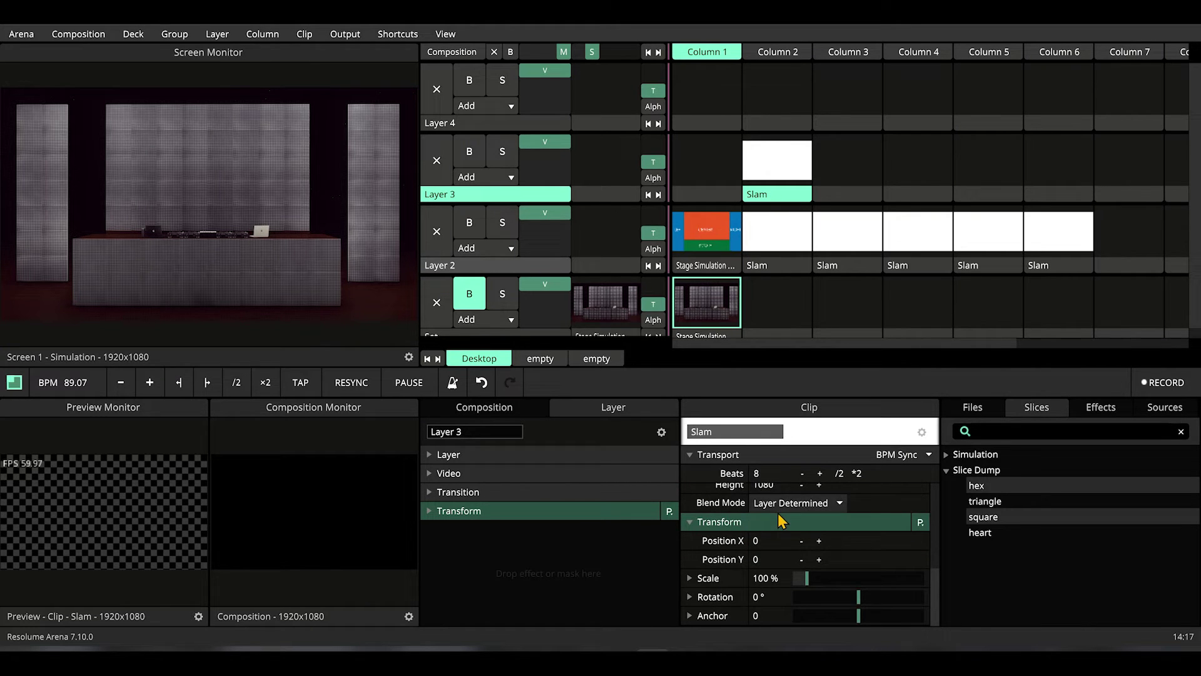
drag(773, 182, 870, 201)
key(ctrl+v)
key(ctrl+v)
key(ctrl+v)
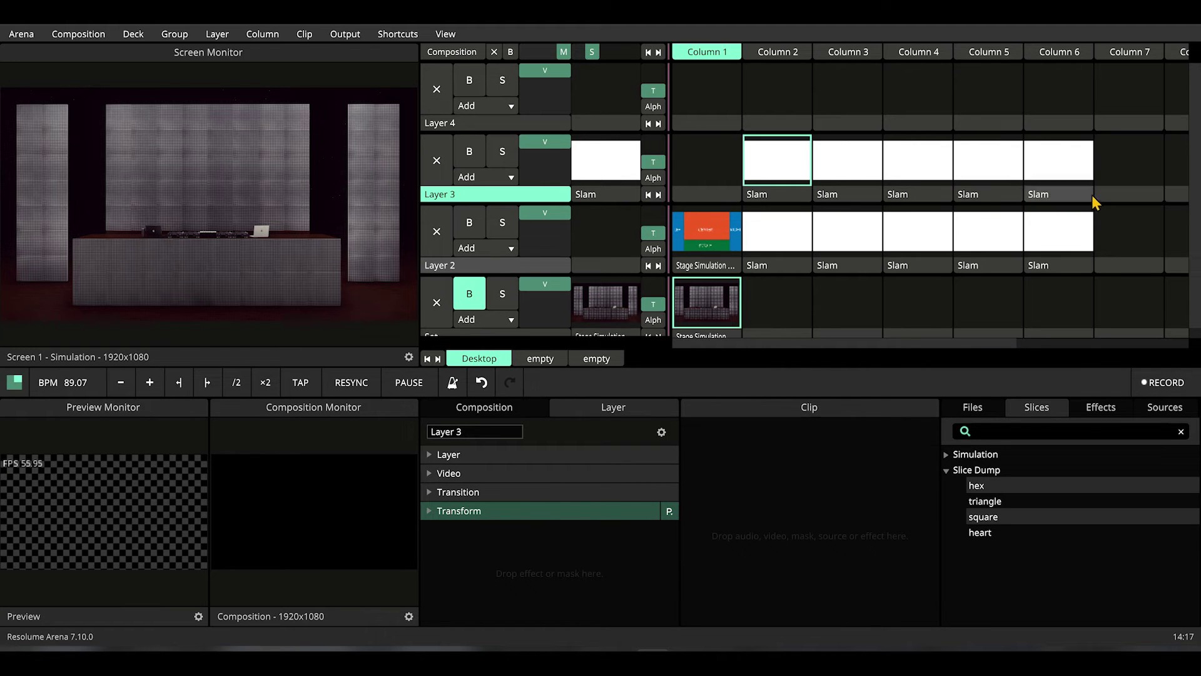
- Apply hex, triangle, square, heart and square slices to Layer 3 Columns 2–6
drag(980, 492, 769, 147)
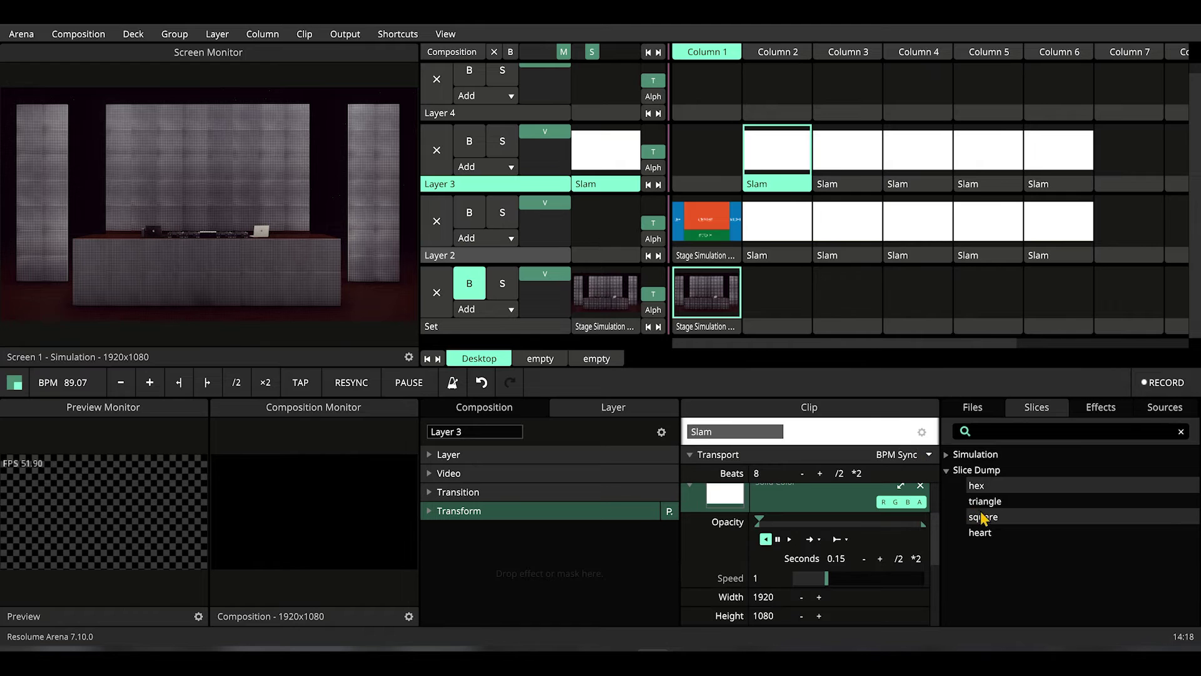
drag(983, 501, 841, 164)
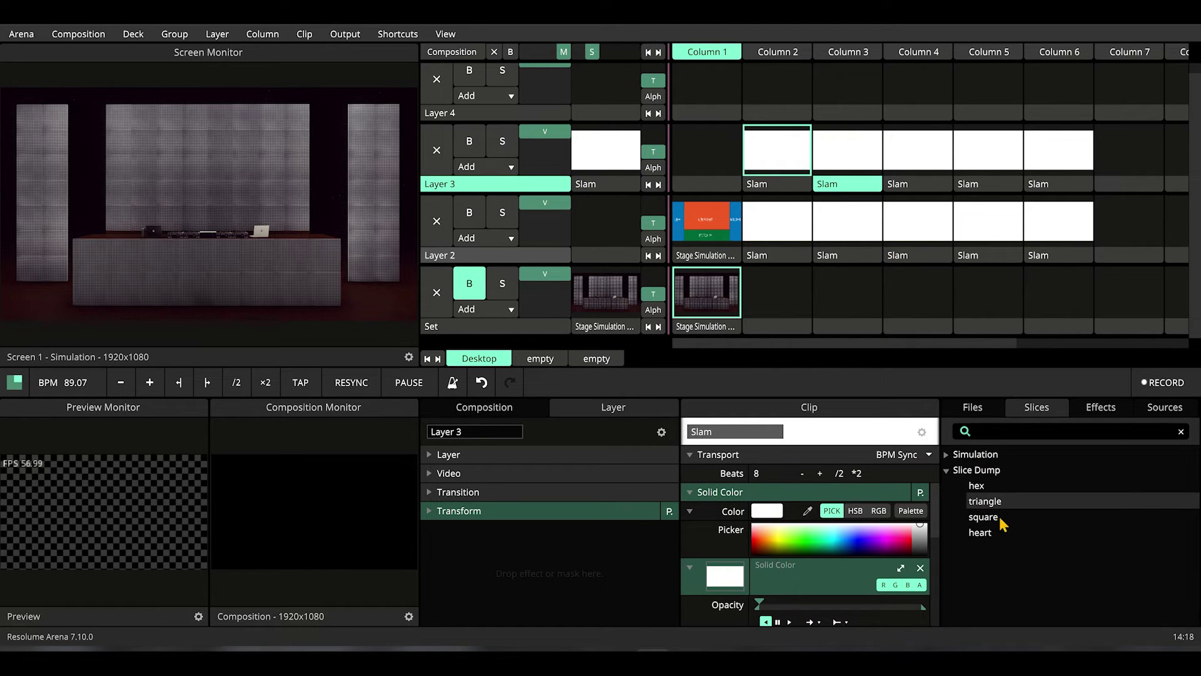
drag(1001, 525, 926, 176)
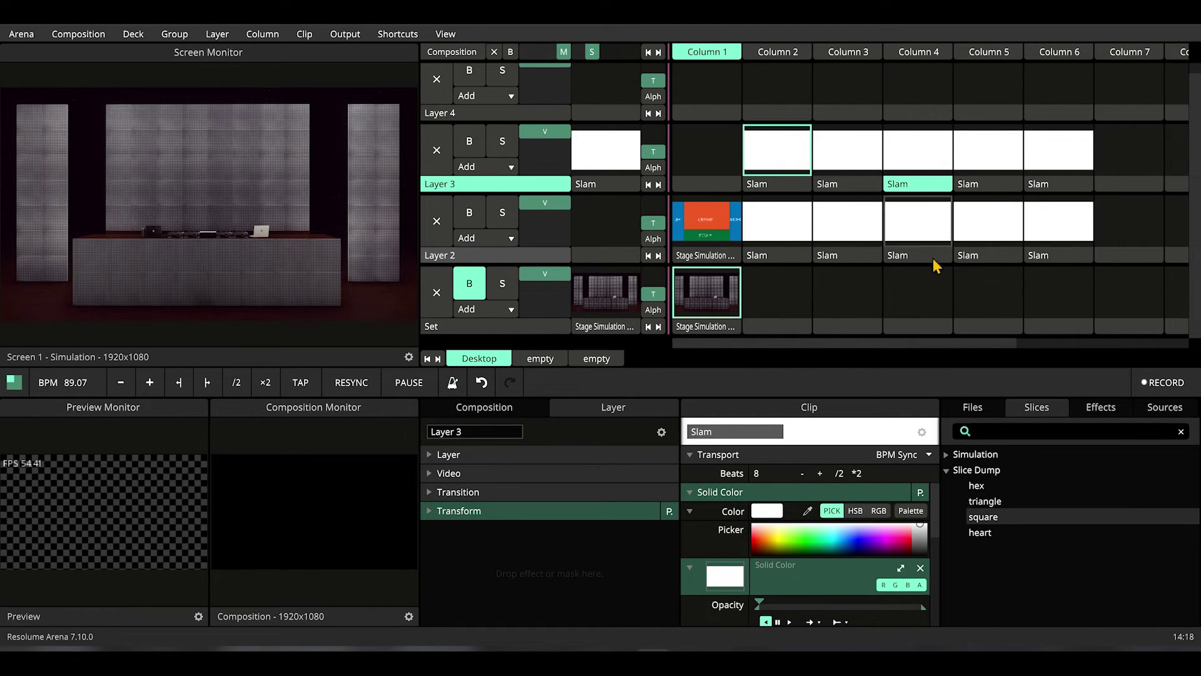
drag(979, 533, 1007, 182)
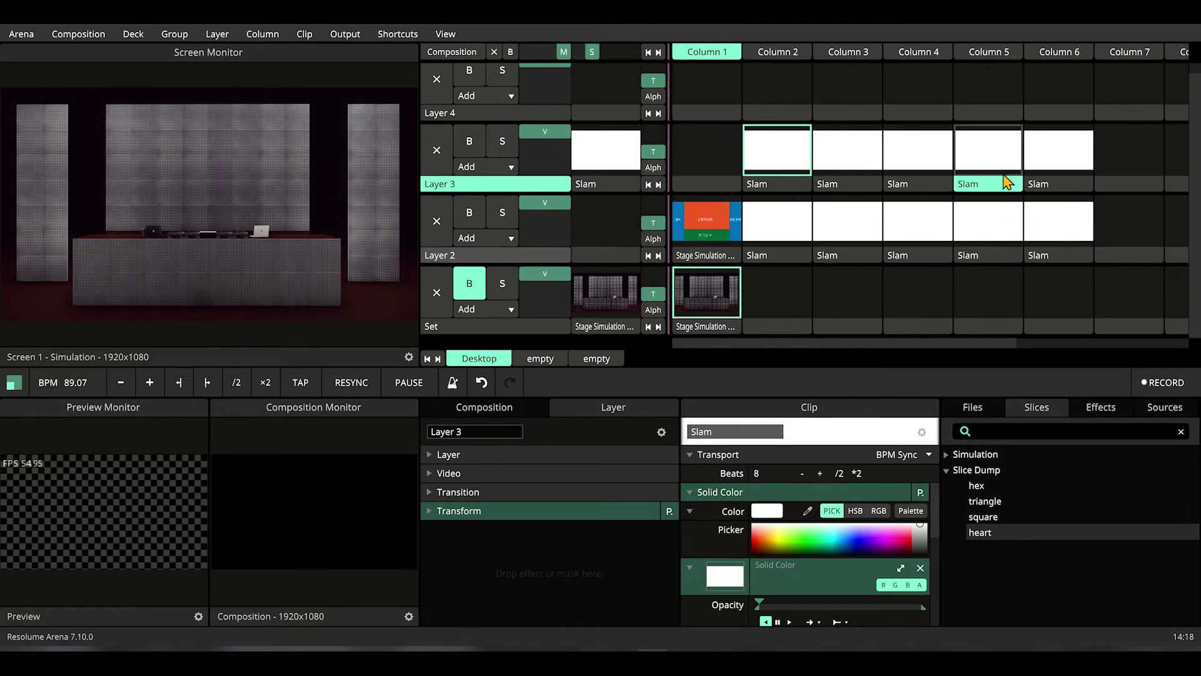
click(988, 508)
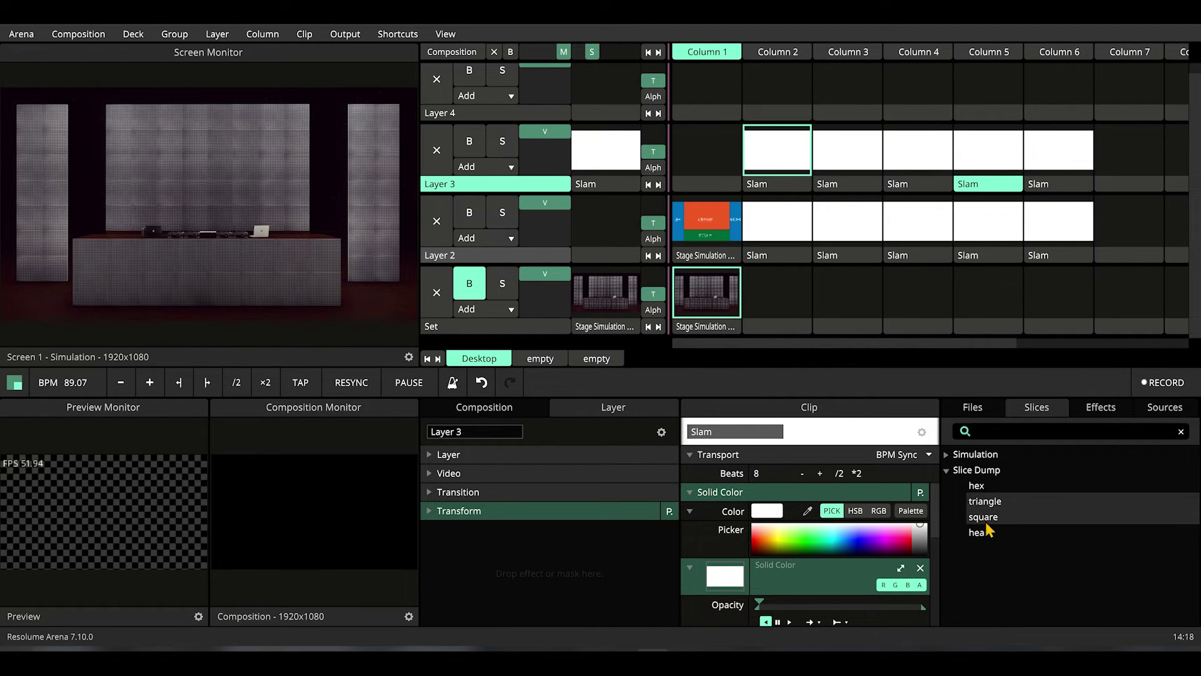
drag(984, 522, 1059, 166)
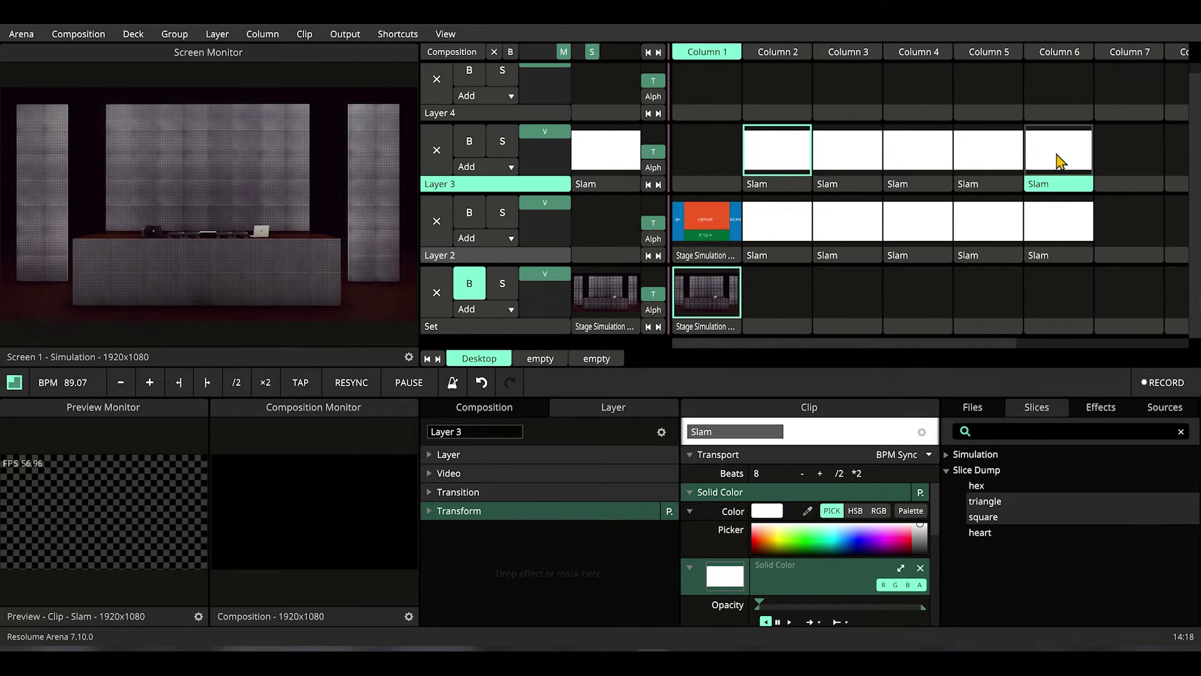
- Trigger the Layer 3 Slam clips to preview their shape masks
click(1060, 162)
click(989, 166)
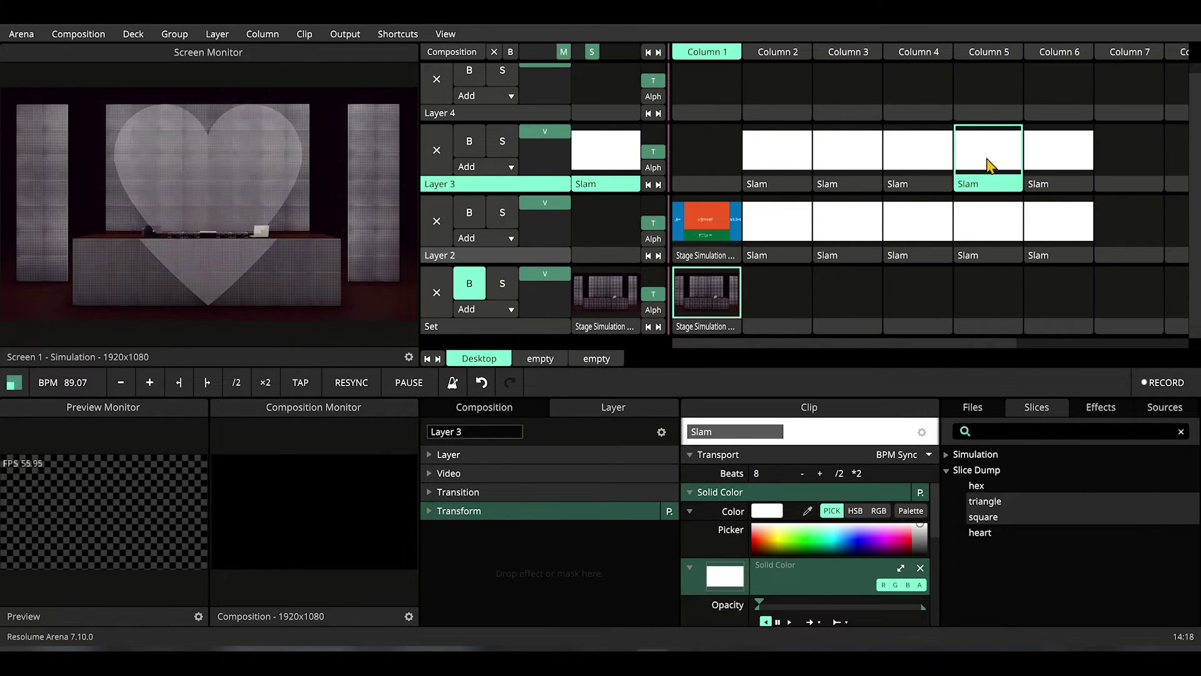
click(901, 166)
click(853, 166)
click(911, 166)
click(847, 166)
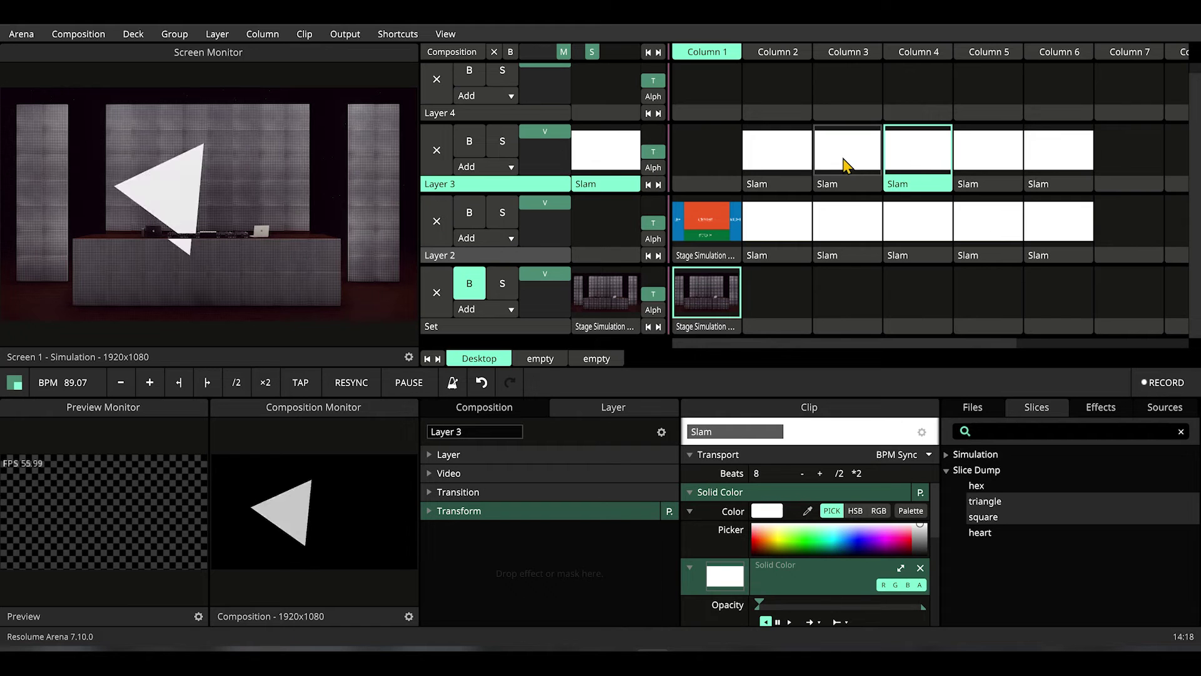
click(764, 159)
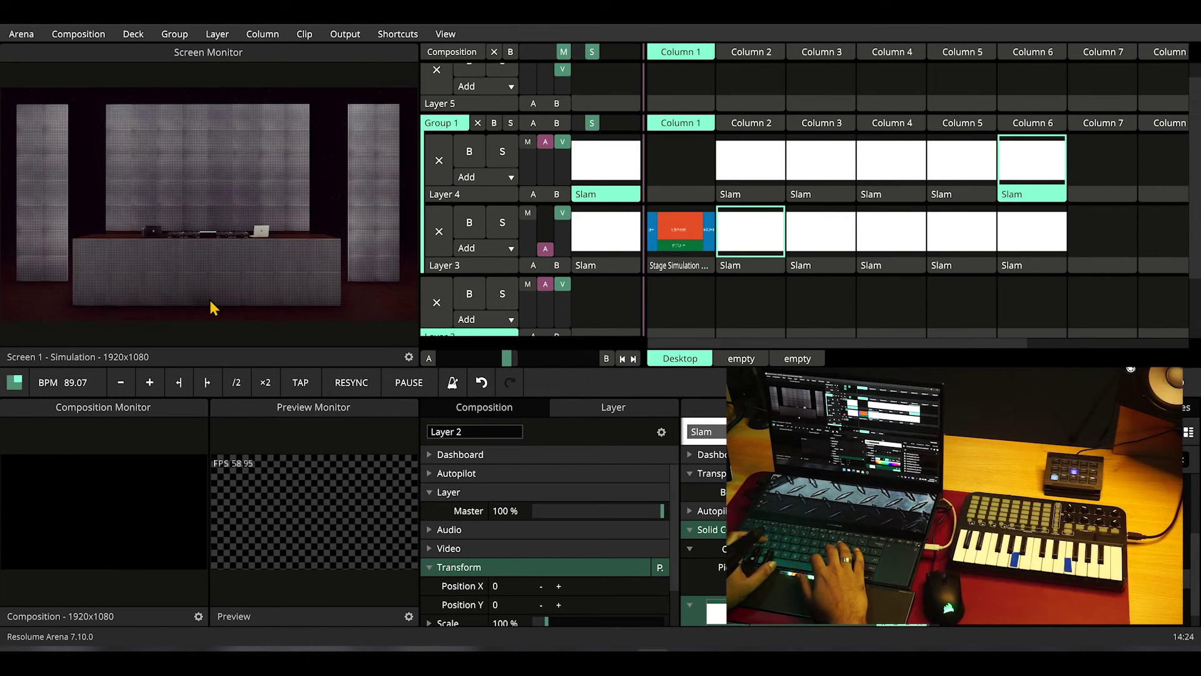
- MIDI-map the Layer 4 Slam clips to channel 2 notes G3, G#3, A#3, B3 and C4
key(ctrl+m)
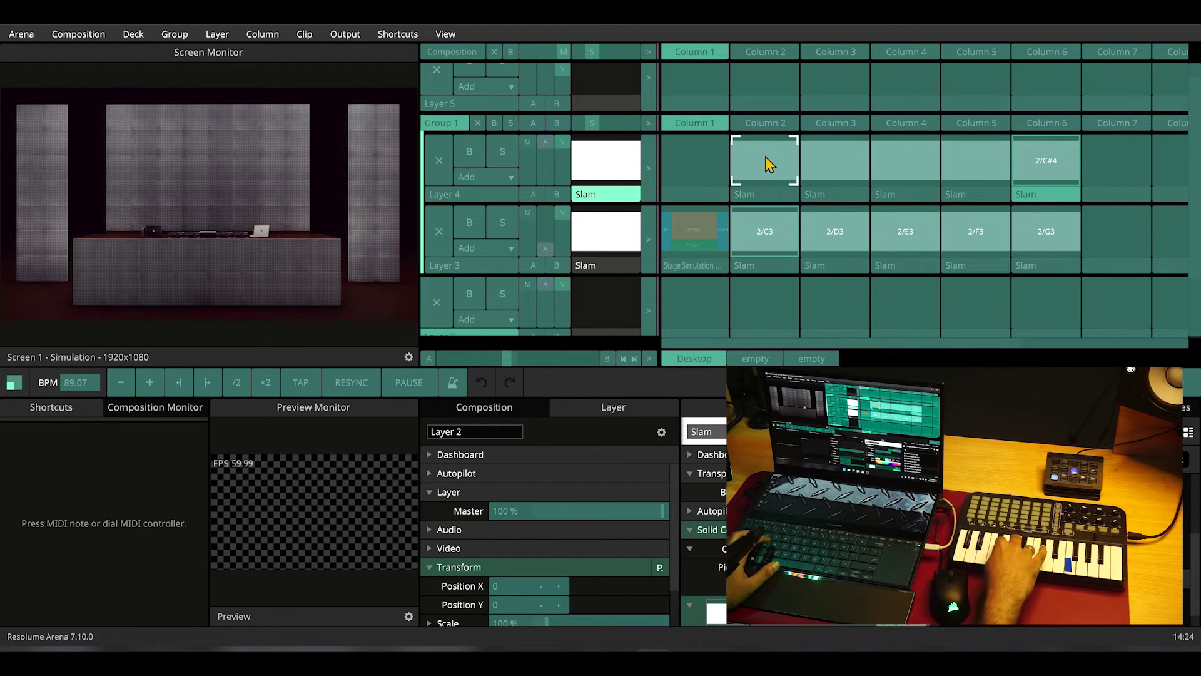
click(839, 167)
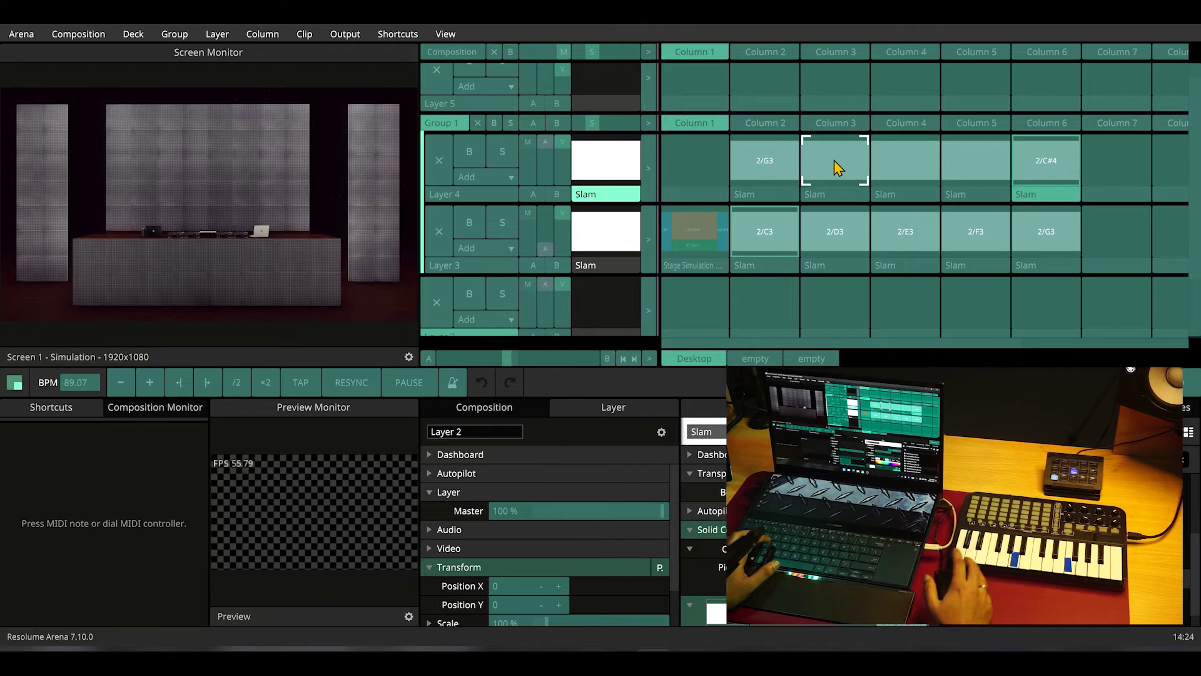
click(904, 167)
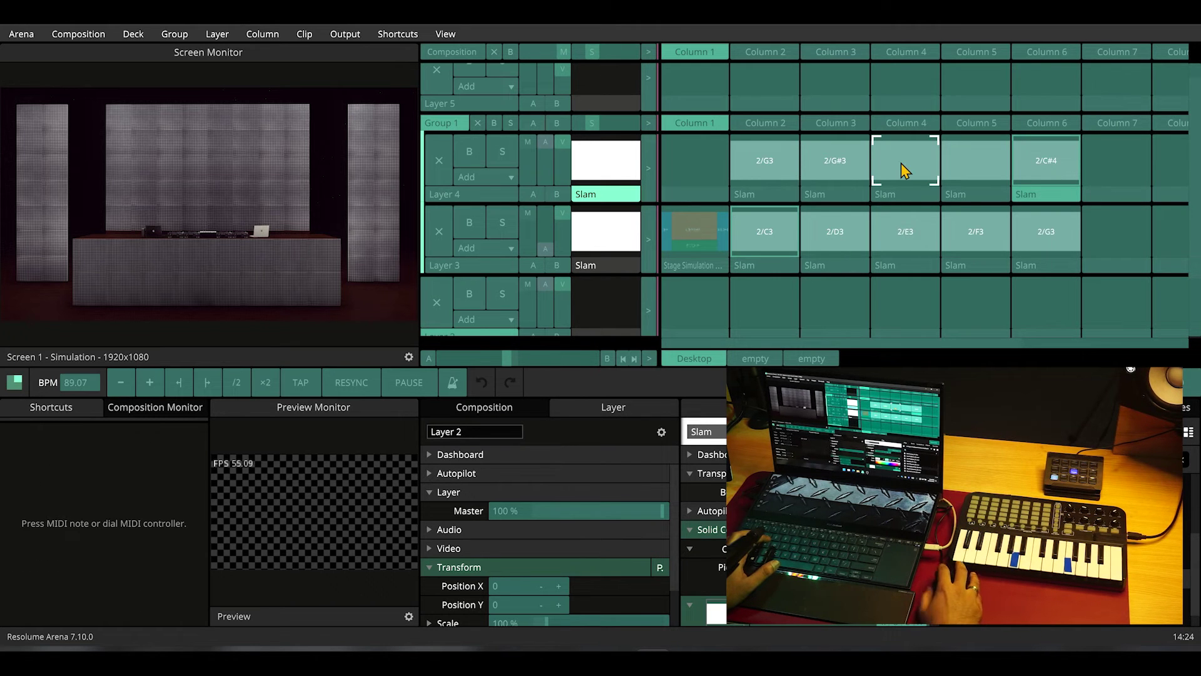
click(973, 173)
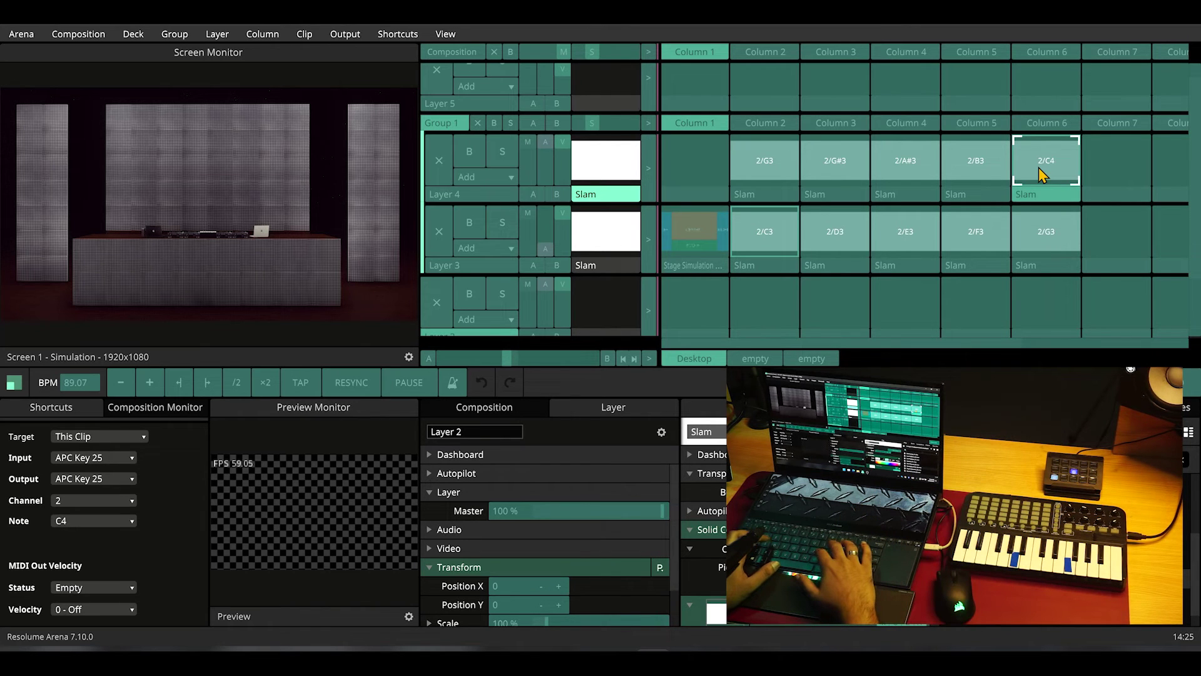
key(ctrl+m)
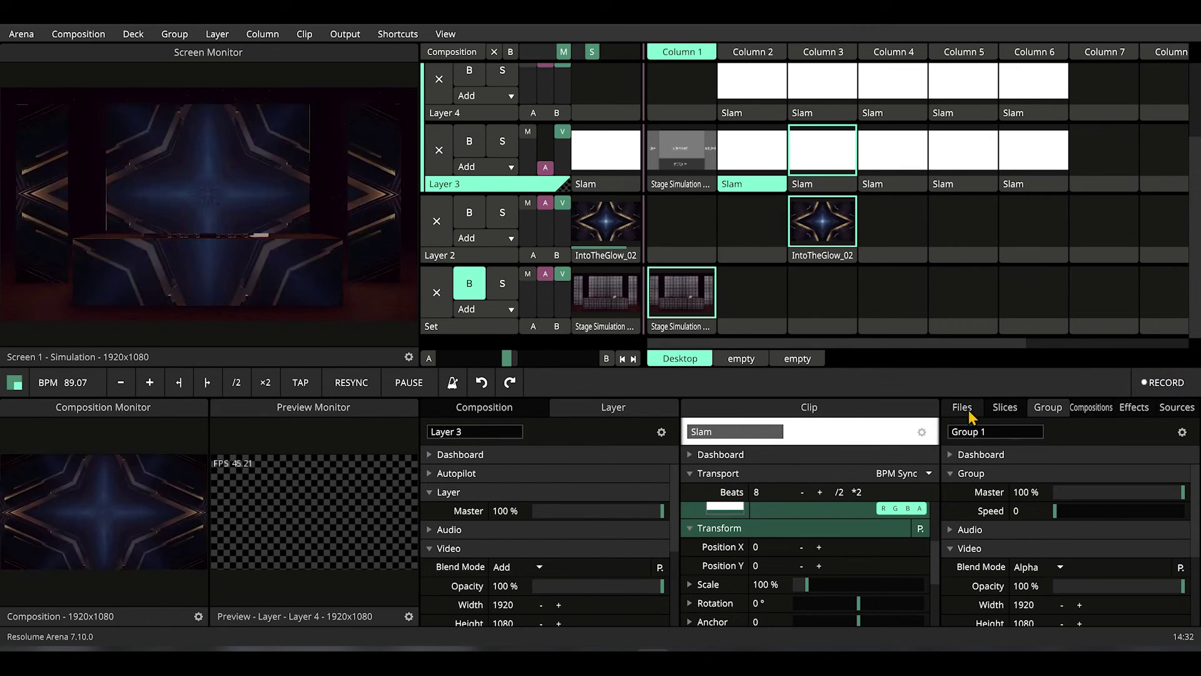
- Add the IntoTheGlow_02 video from Files to the layer below Layer 3
click(963, 407)
scroll(831, 290, up, 2)
click(827, 290)
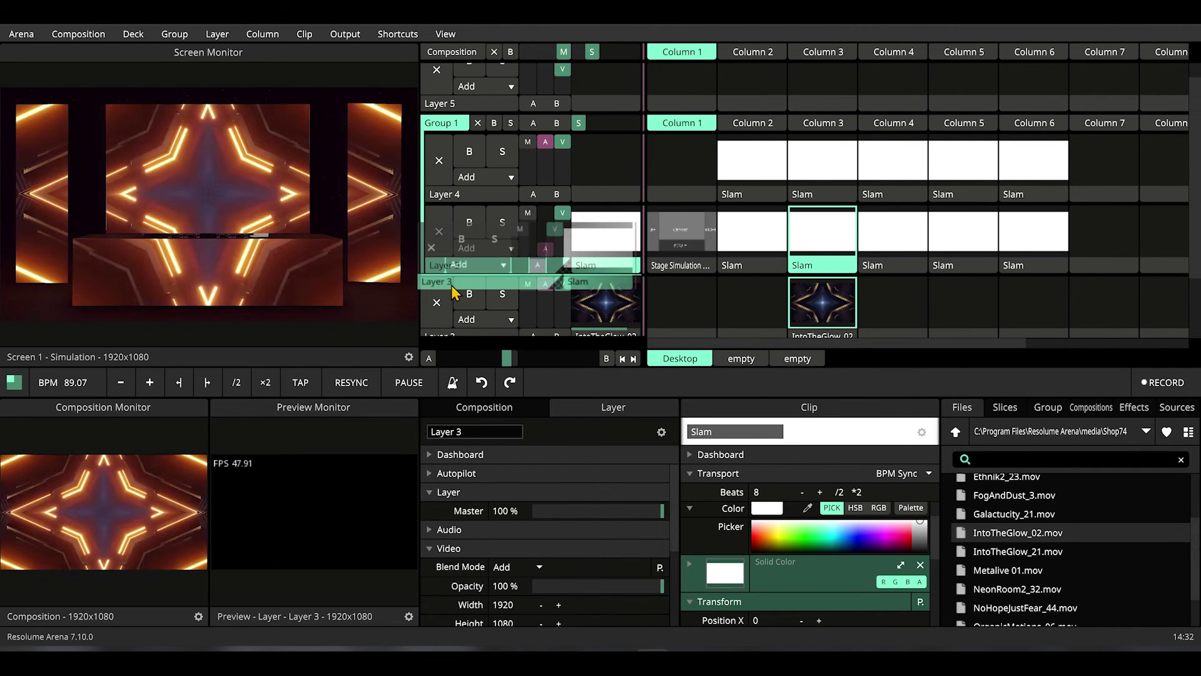
- Enable Mask Mode on Layer 3 so the video shows only through the Slam shapes
right_click(473, 267)
click(730, 276)
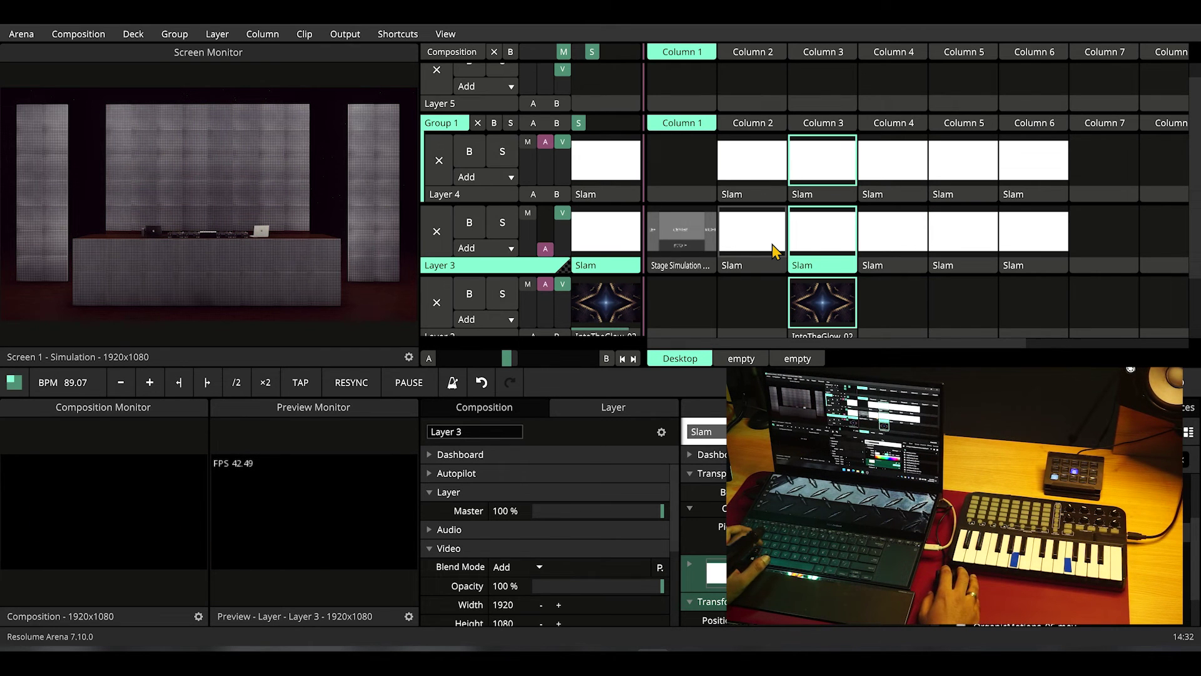
scroll(778, 249, up, 1)
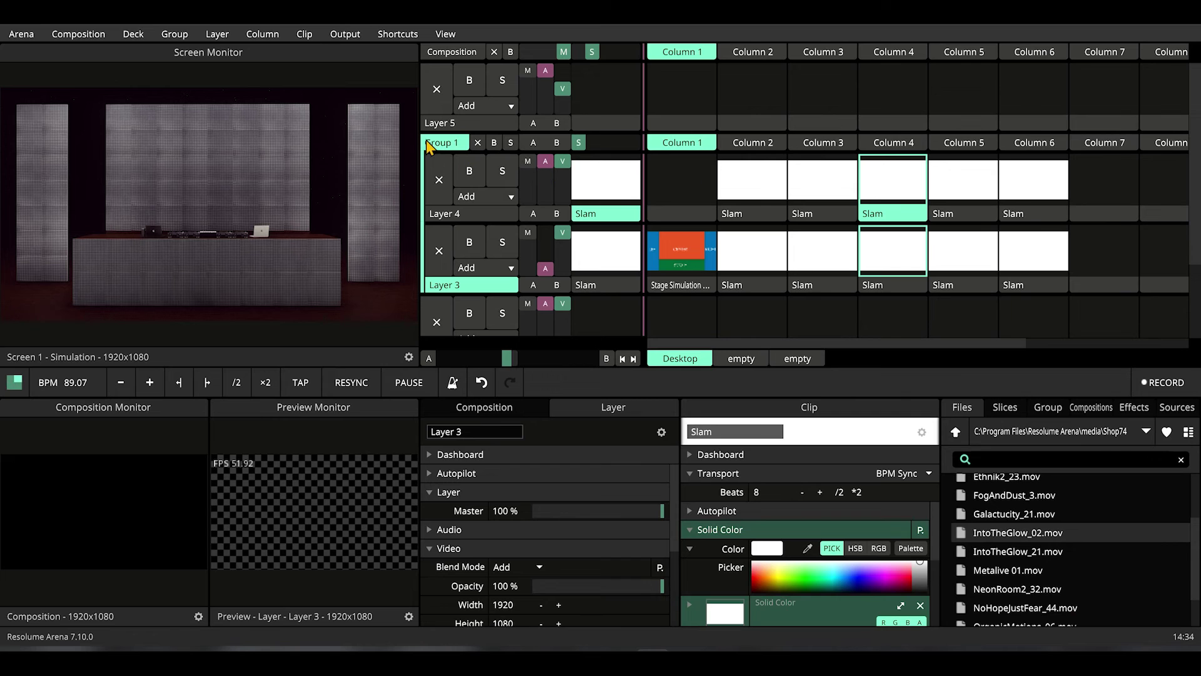
- Dock Group 1's settings and add the Tint effect found by searching 'tint'
click(452, 145)
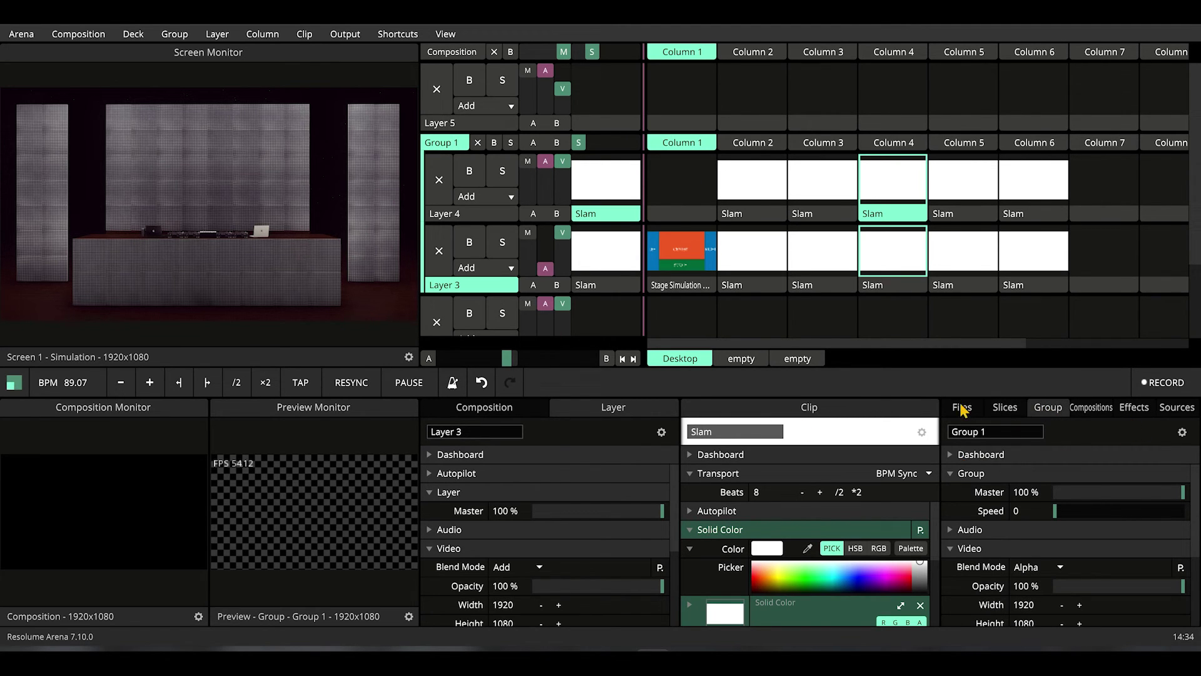
drag(962, 410, 822, 414)
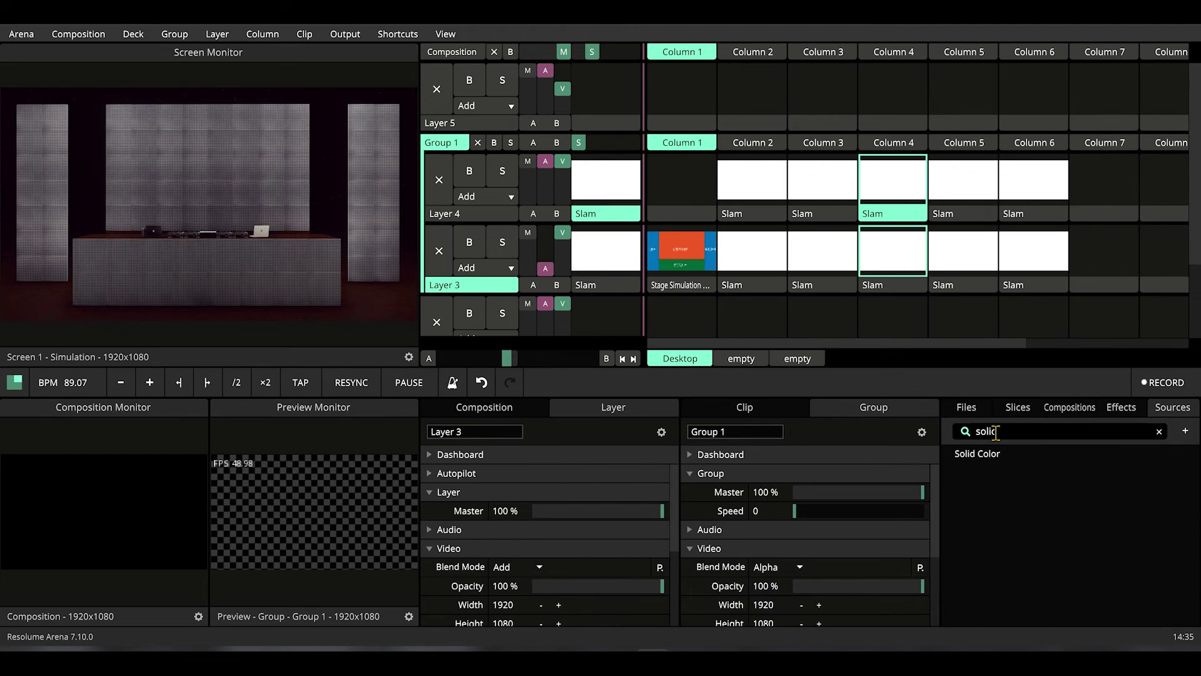
click(1041, 430)
text(tint)
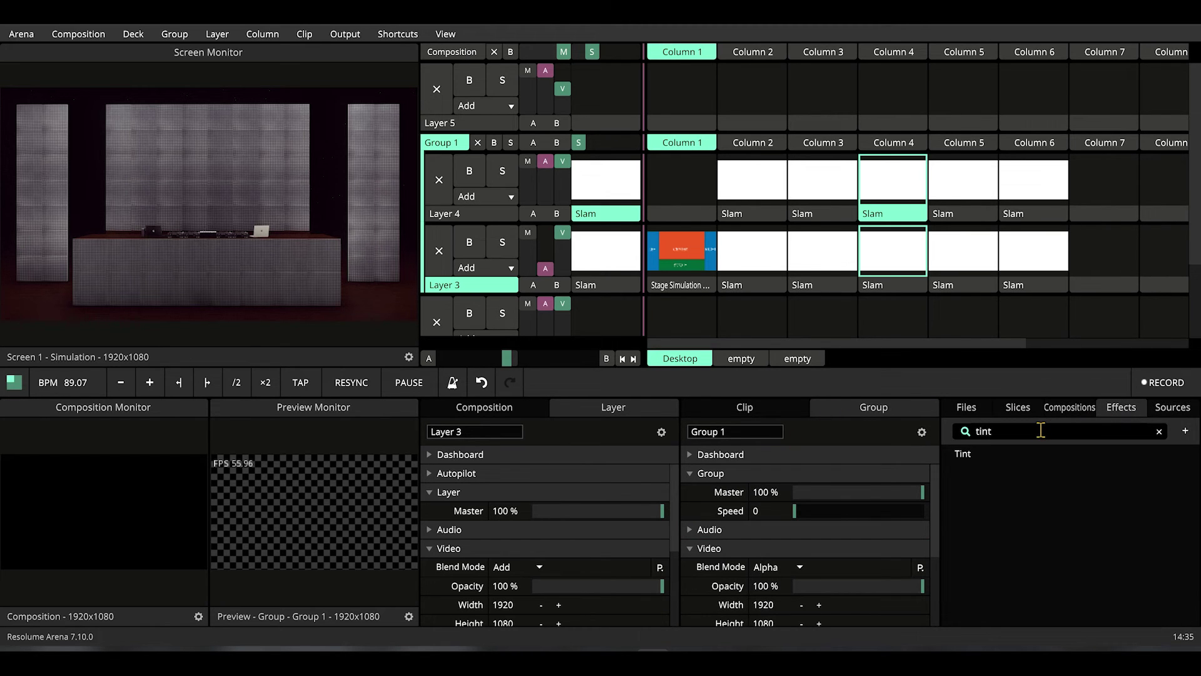
text(tin)
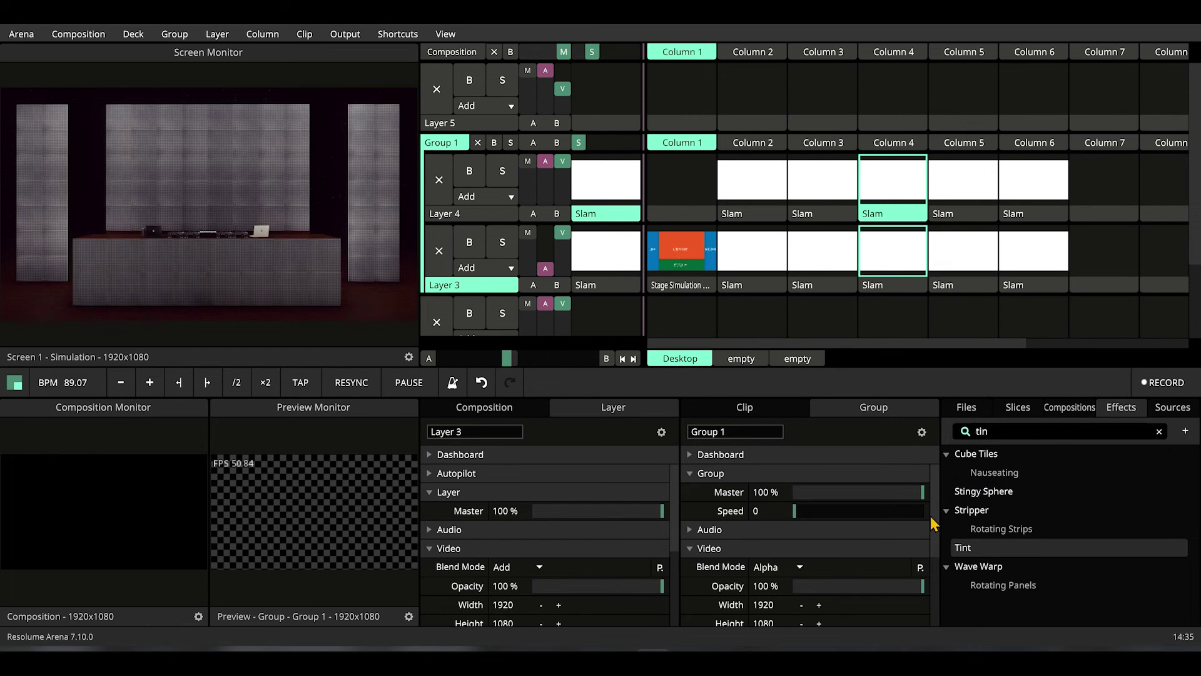
drag(961, 549, 802, 569)
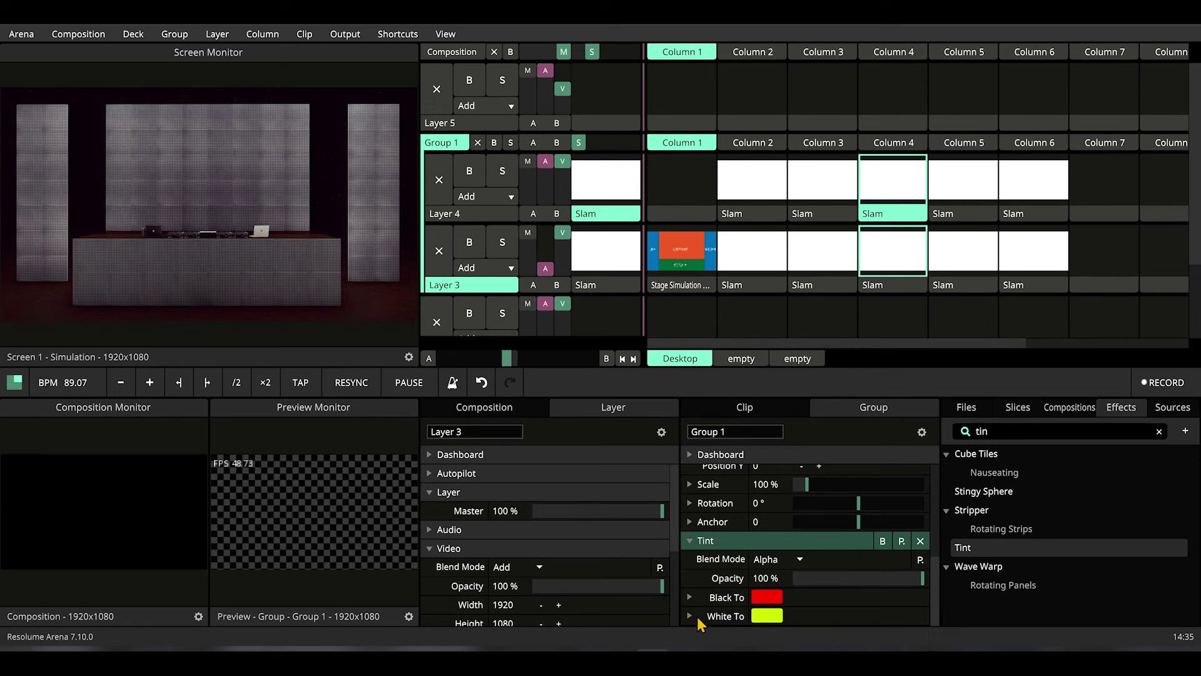
- Turn on a swatch palette for Tint's White To colour using the Default preset
click(689, 616)
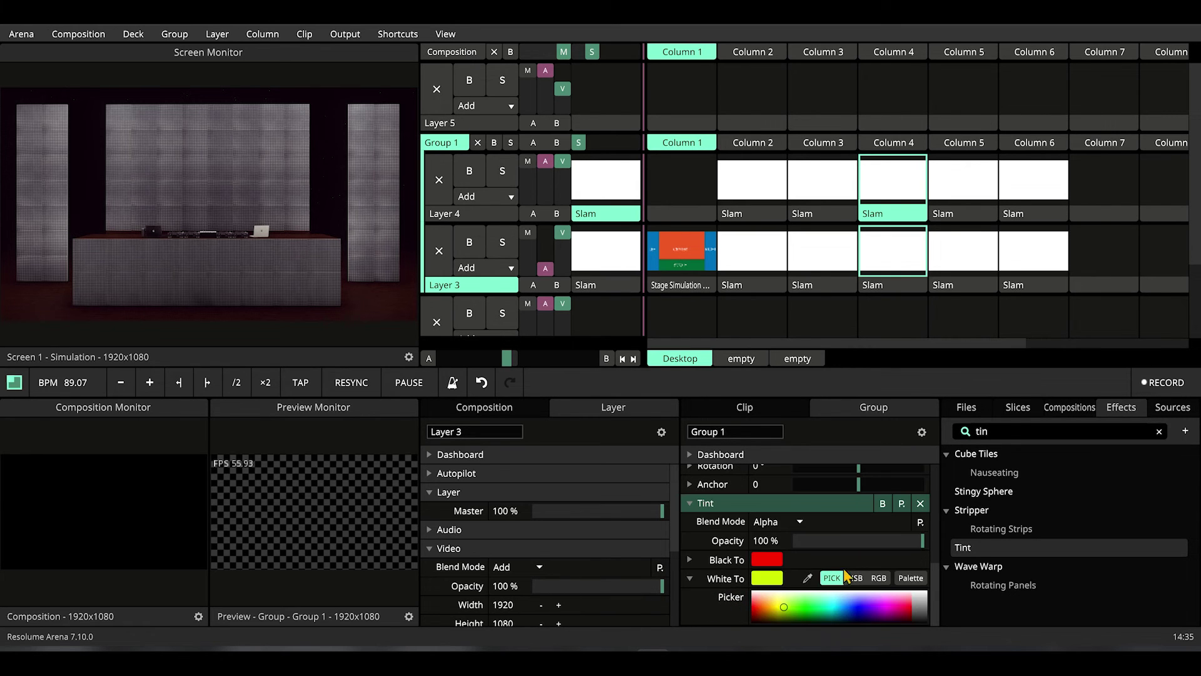
click(915, 580)
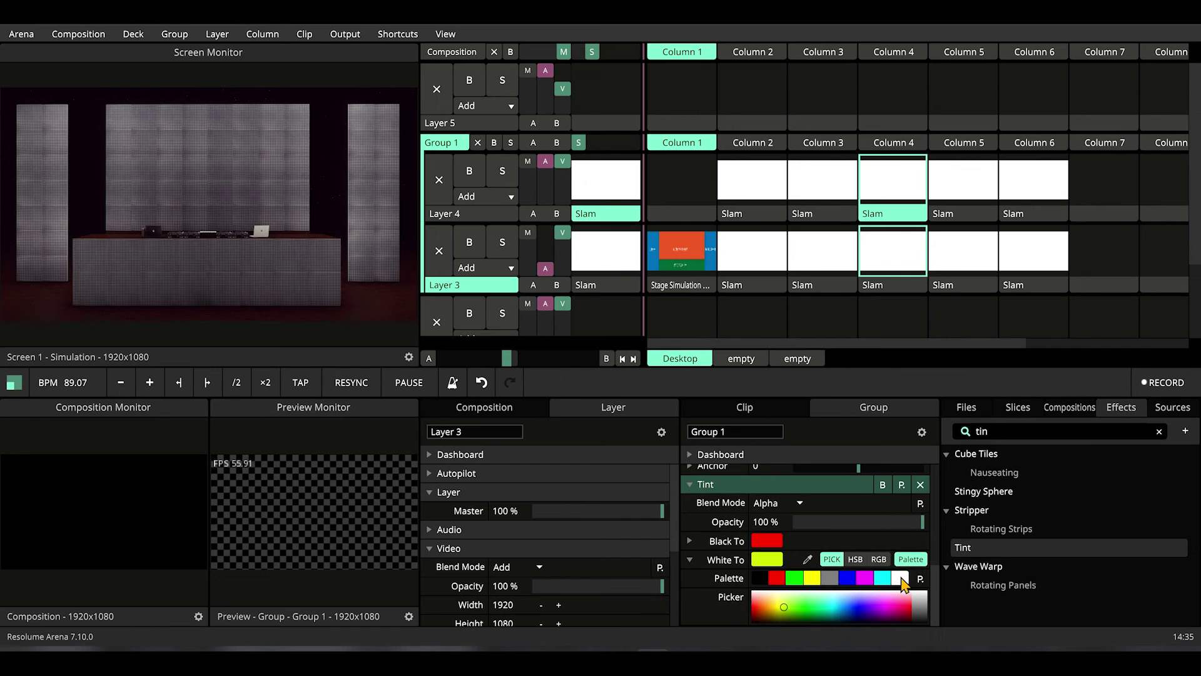
click(920, 579)
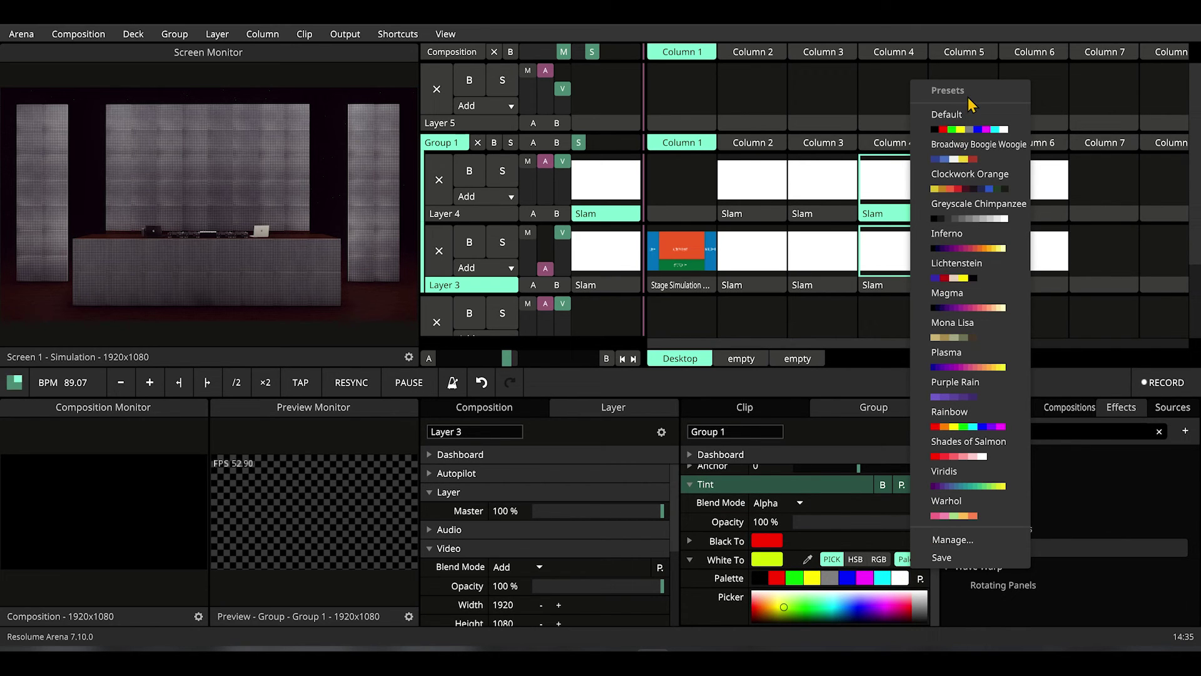
click(971, 132)
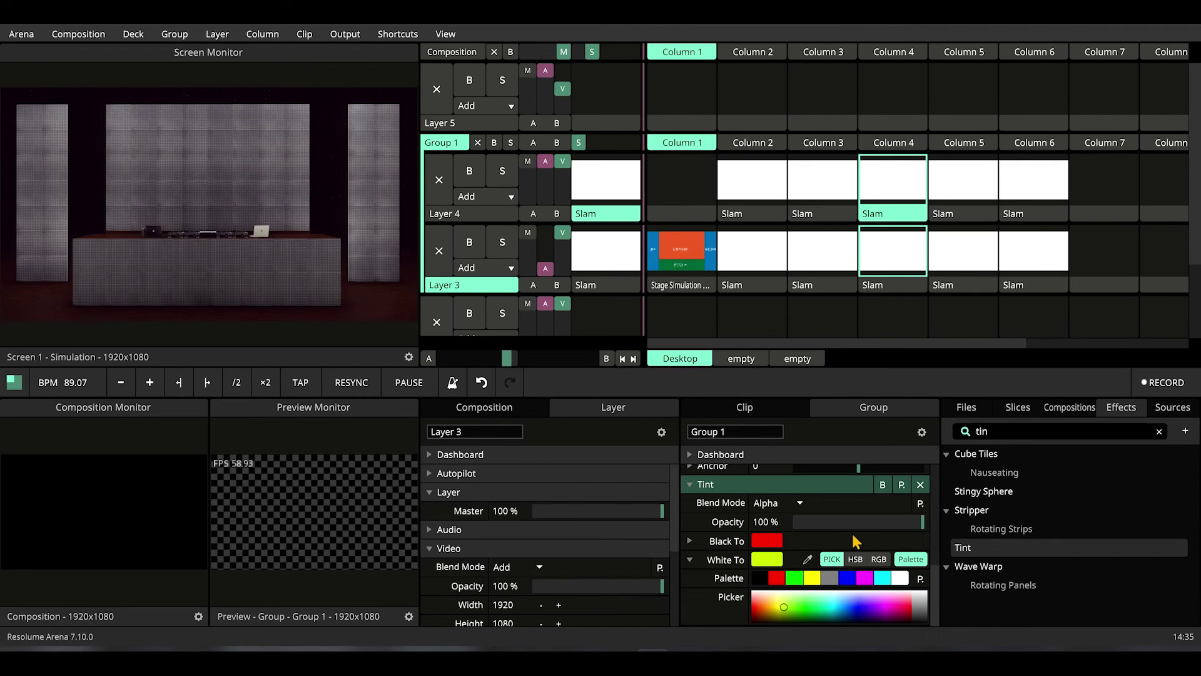
- MIDI-map the White To palette swatches, green through red, to APC Key 25 notes
key(ctrl+m)
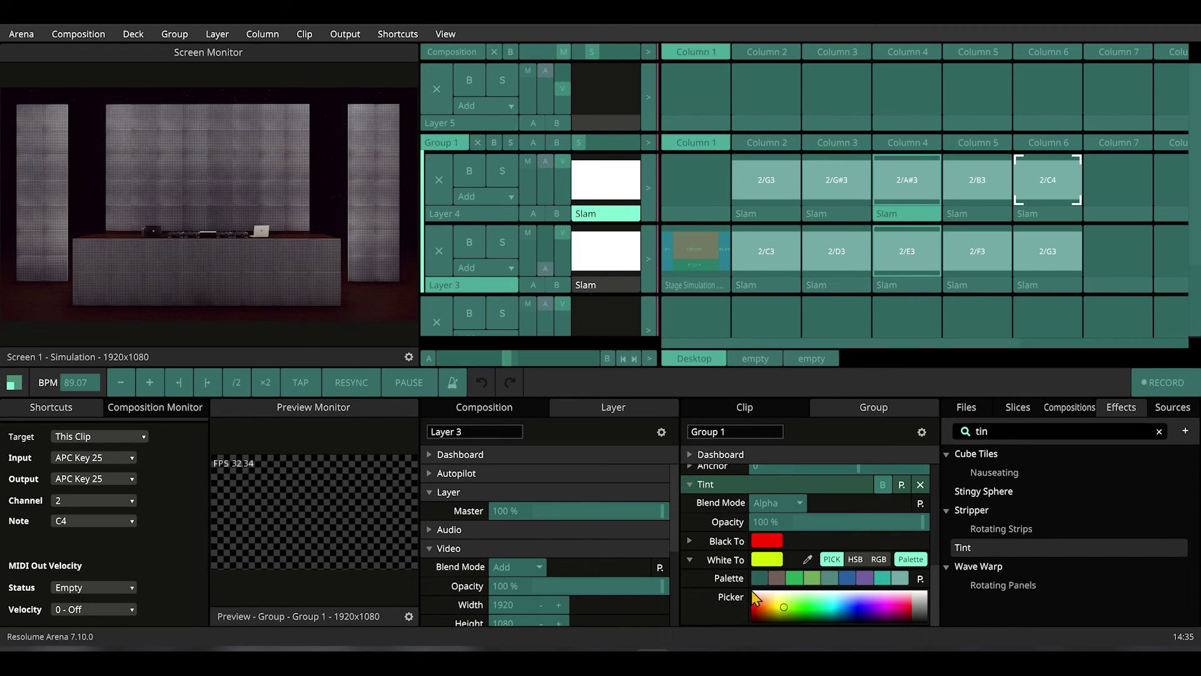
click(795, 577)
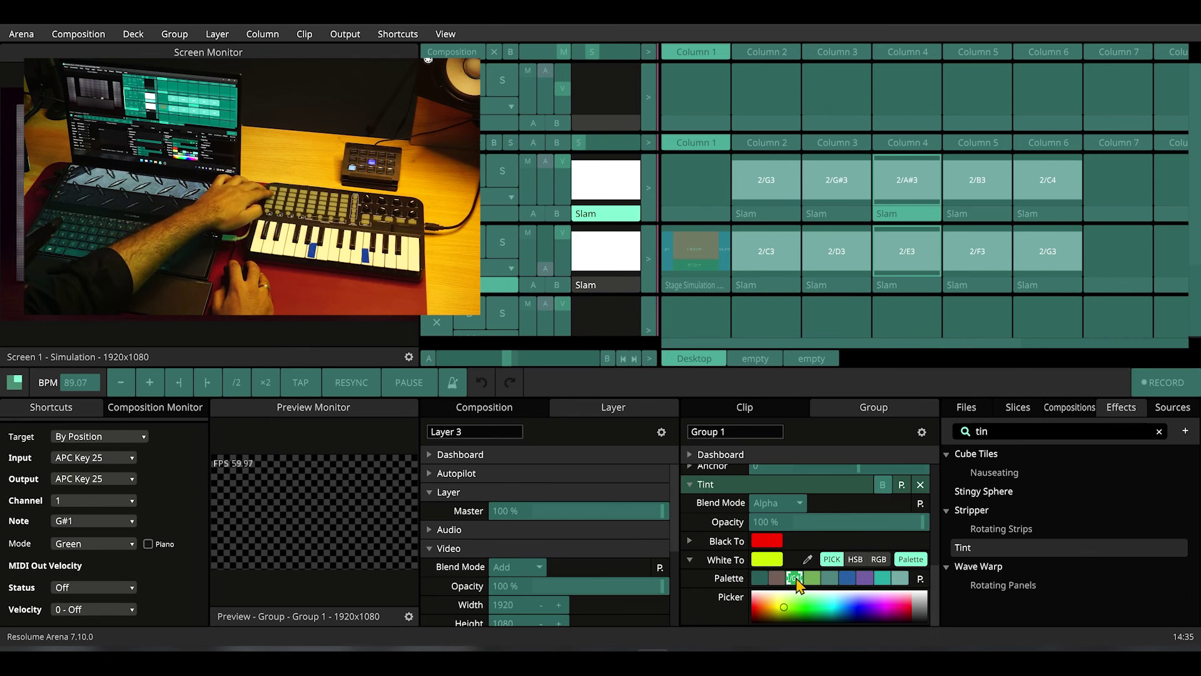
click(830, 578)
click(847, 578)
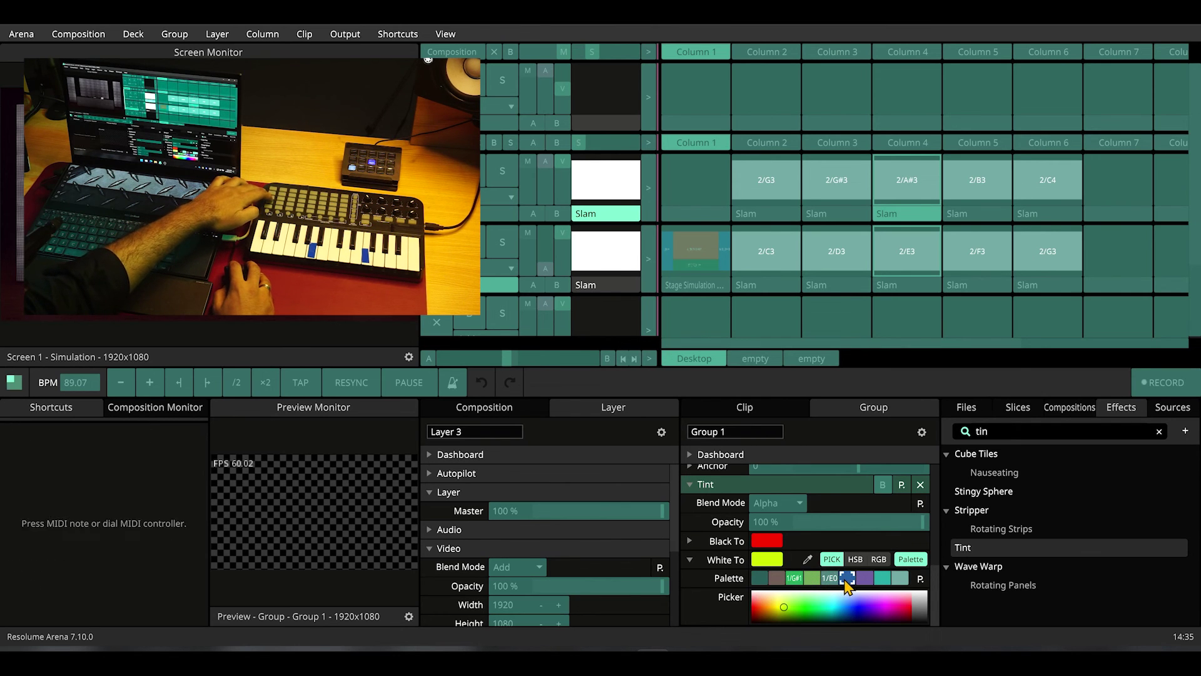
click(867, 578)
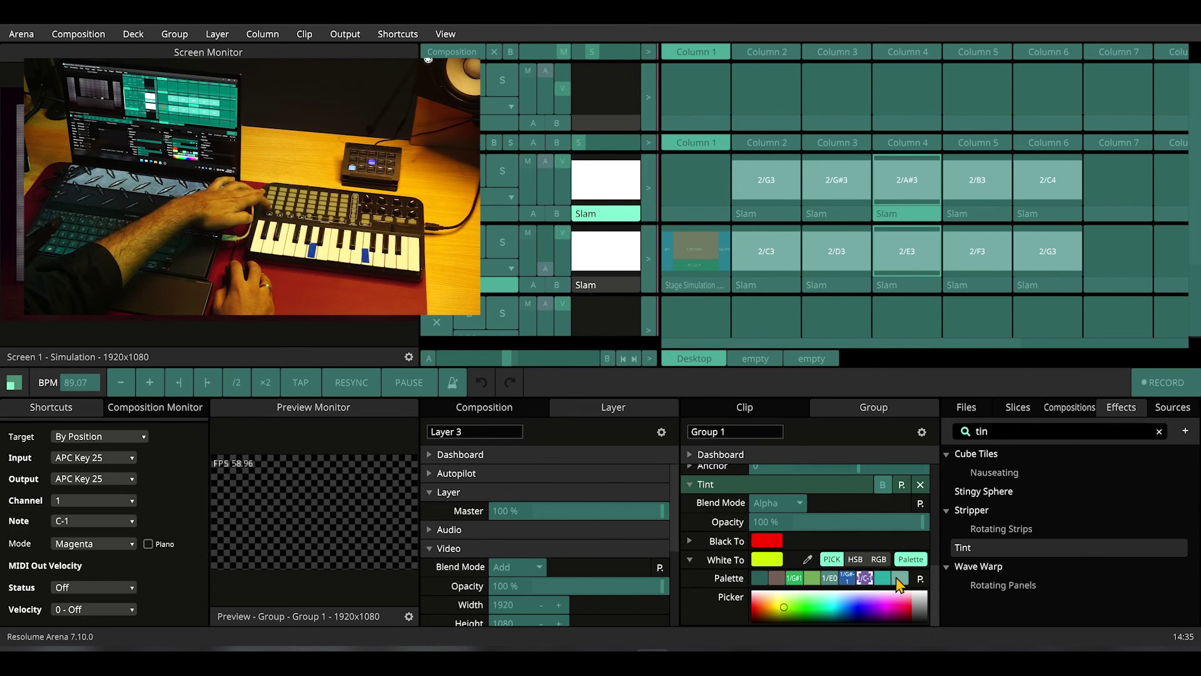
click(776, 579)
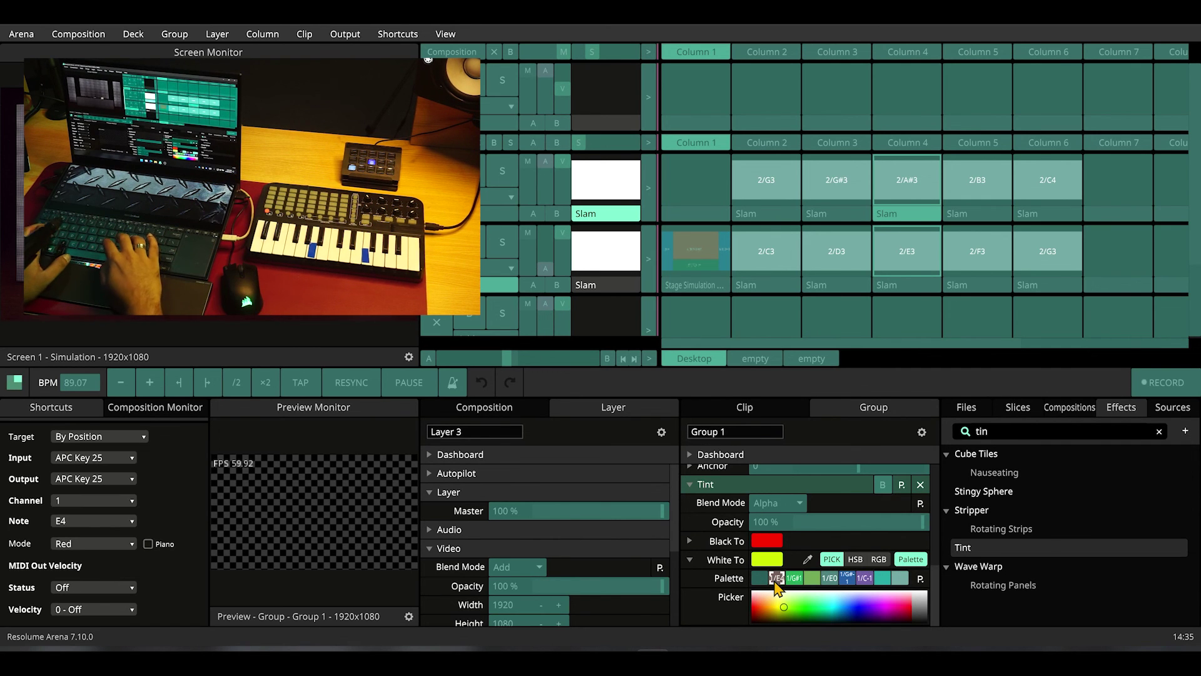
- Leave MIDI mapping and check the stage's centre screen glowing blue through the tint
key(ctrl+m)
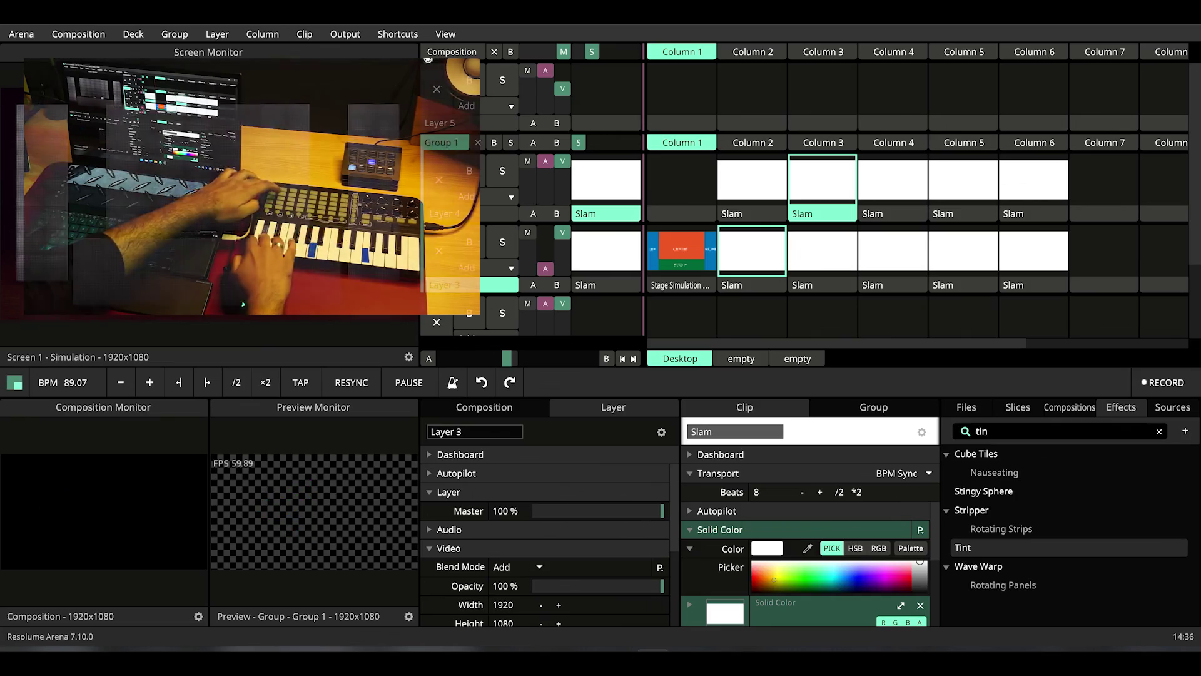
scroll(776, 588, down, 3)
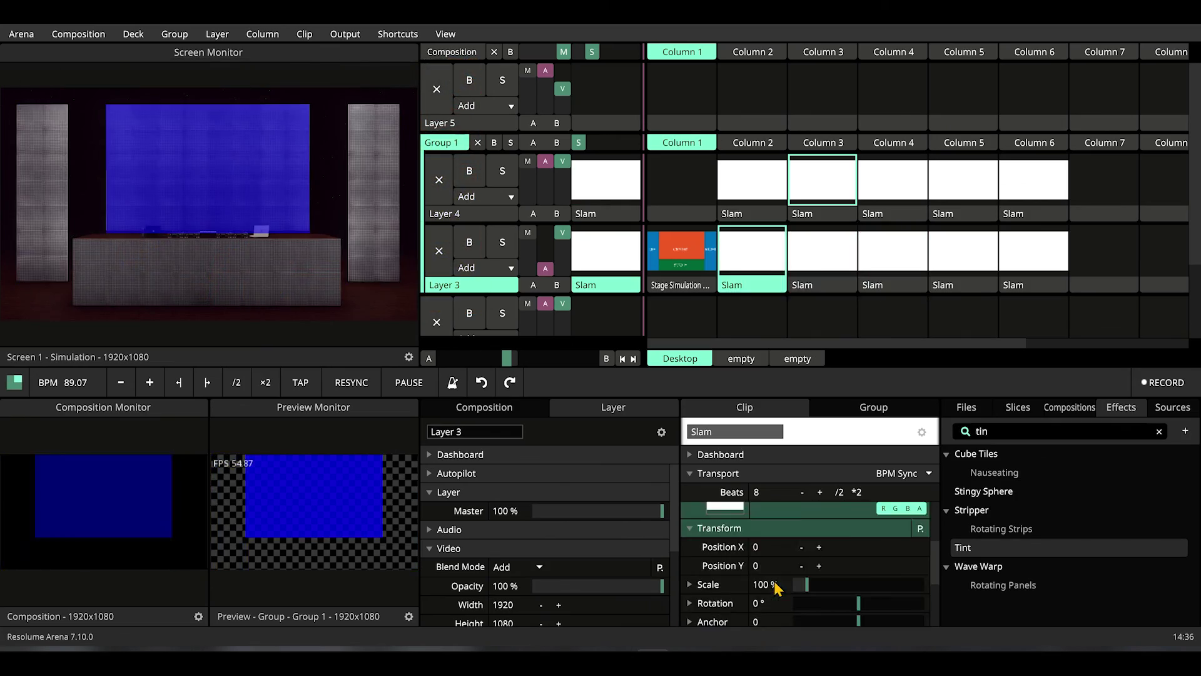